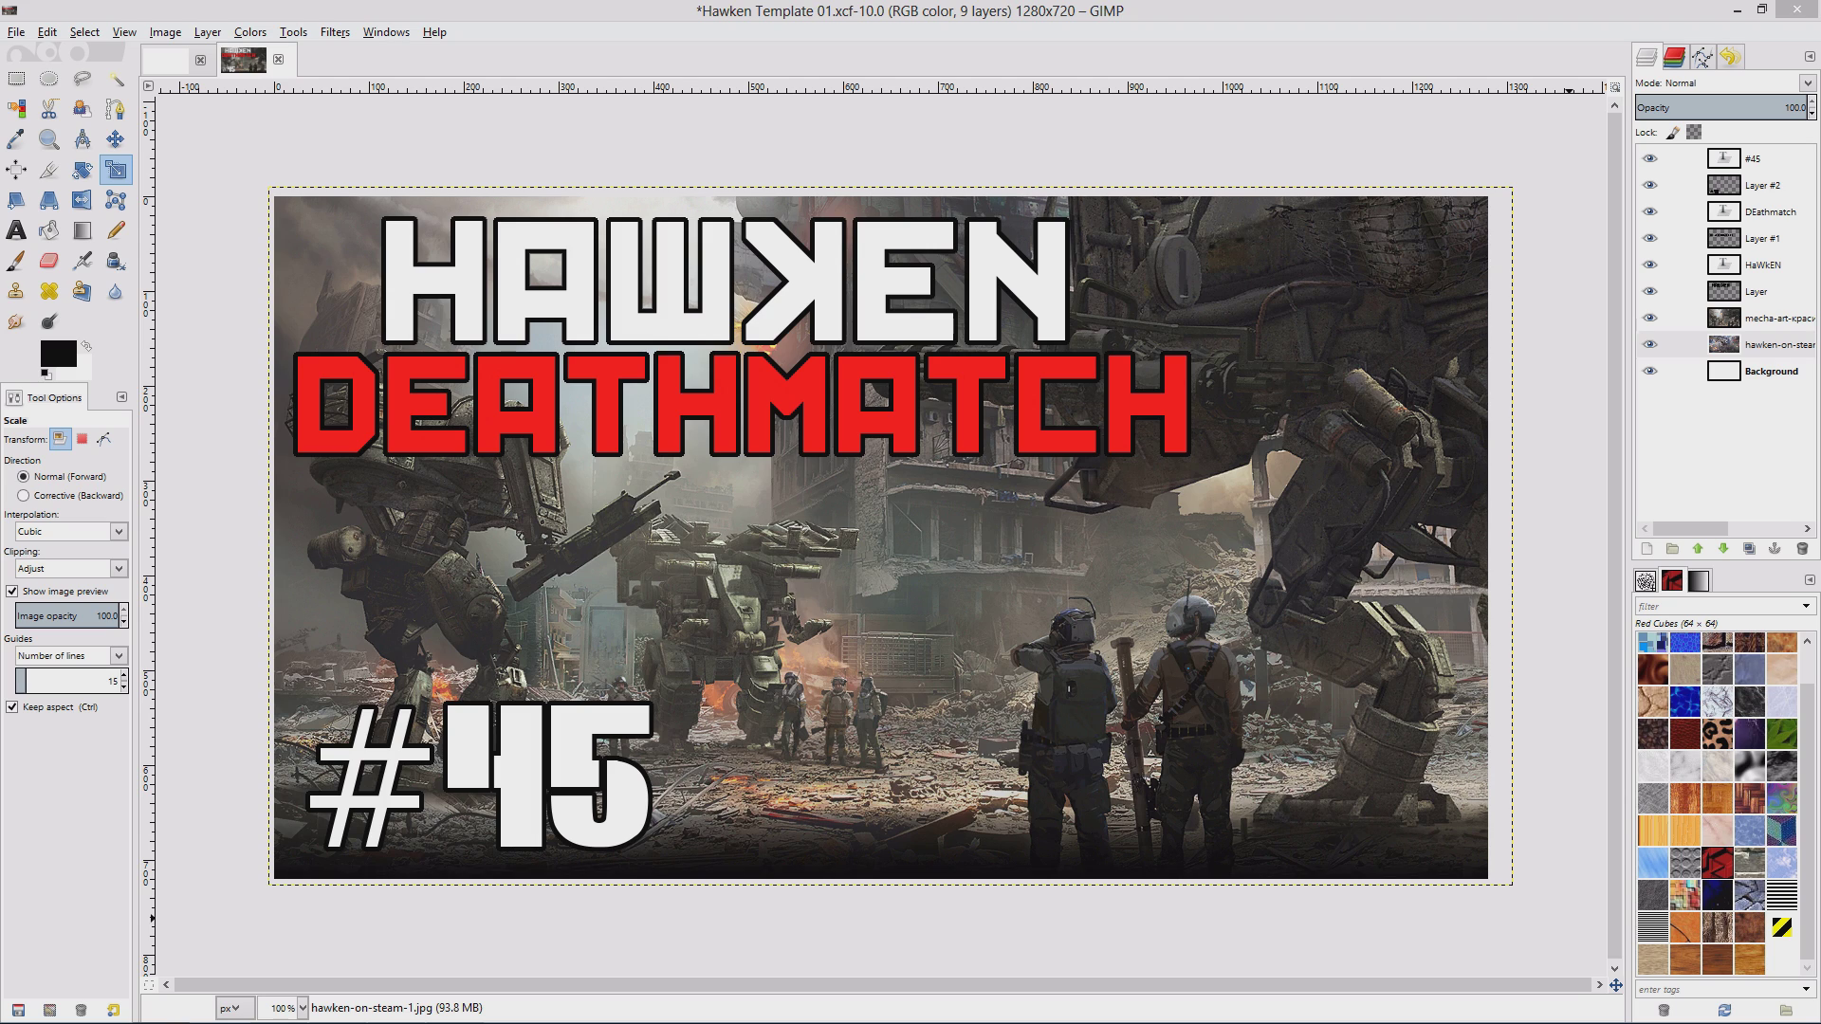
Step: Switch from GIMP to the browser showing DaFont's Kremlin font search results
key("alt+Tab")
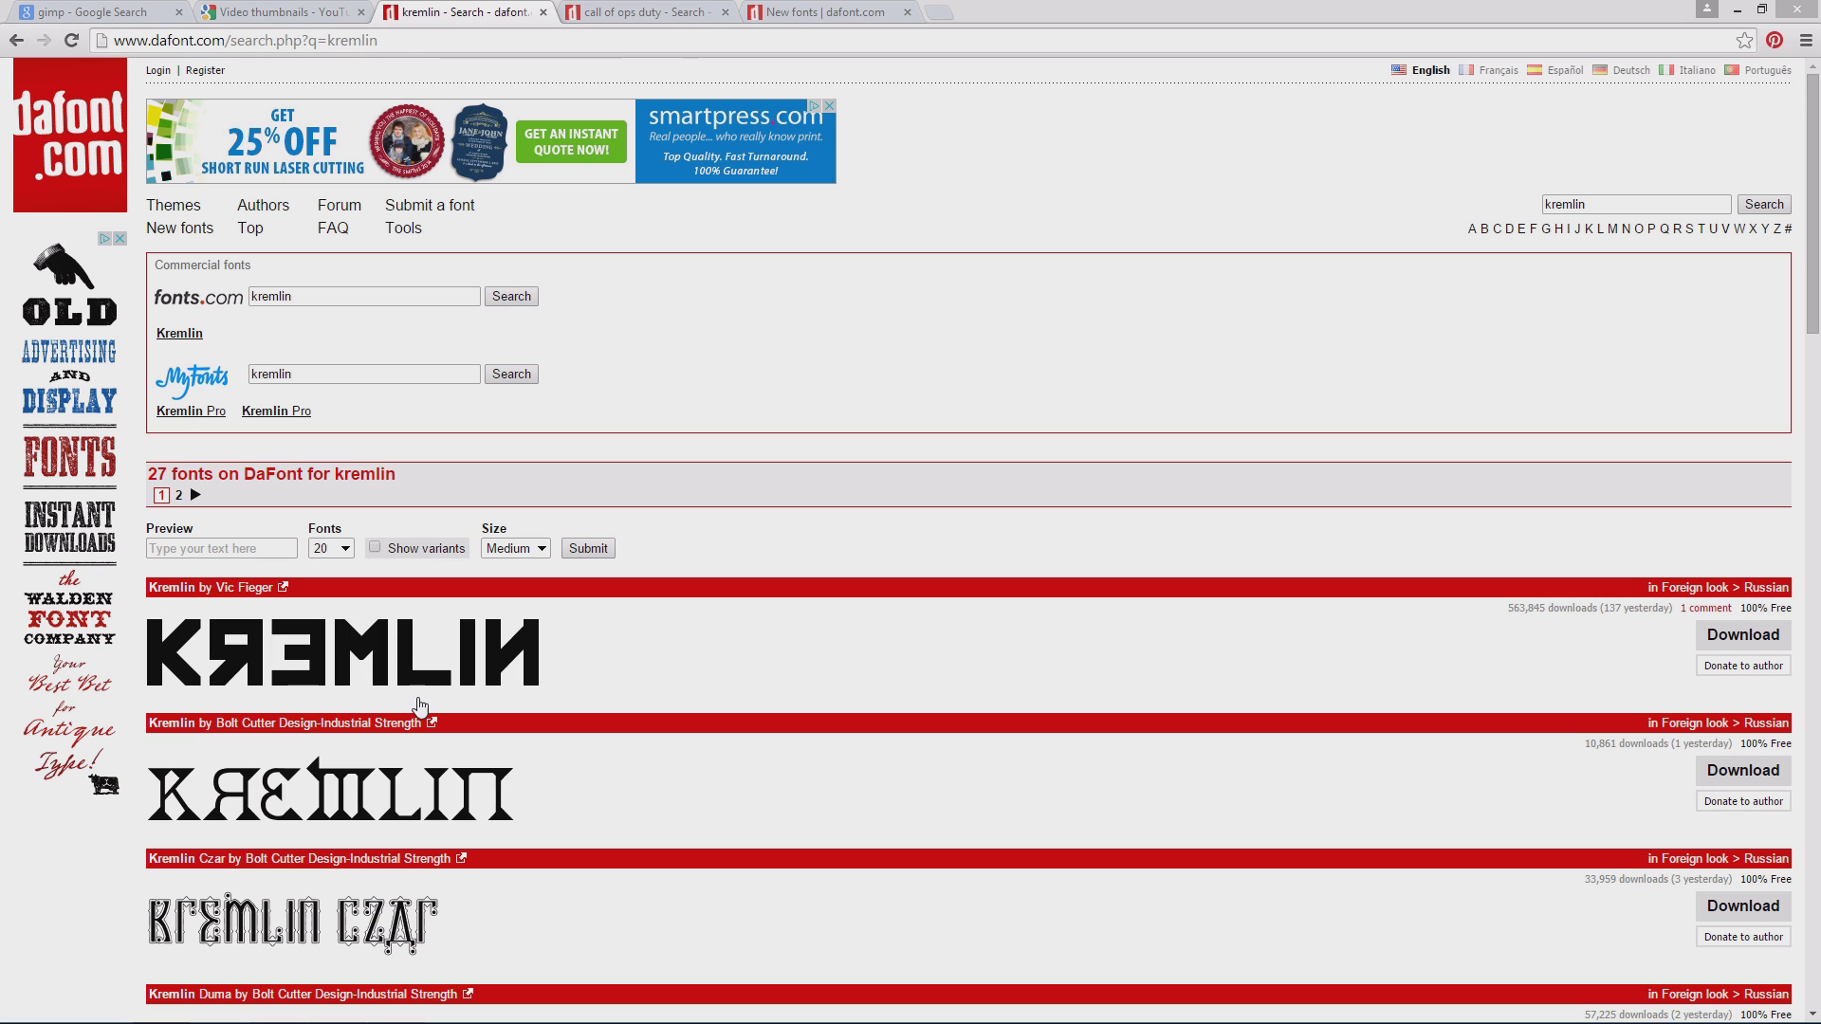
Step: Browse the 'call of ops duty' and new-fonts tabs, then show the 'best thumbnail size for youtube' results
left_click(622, 14)
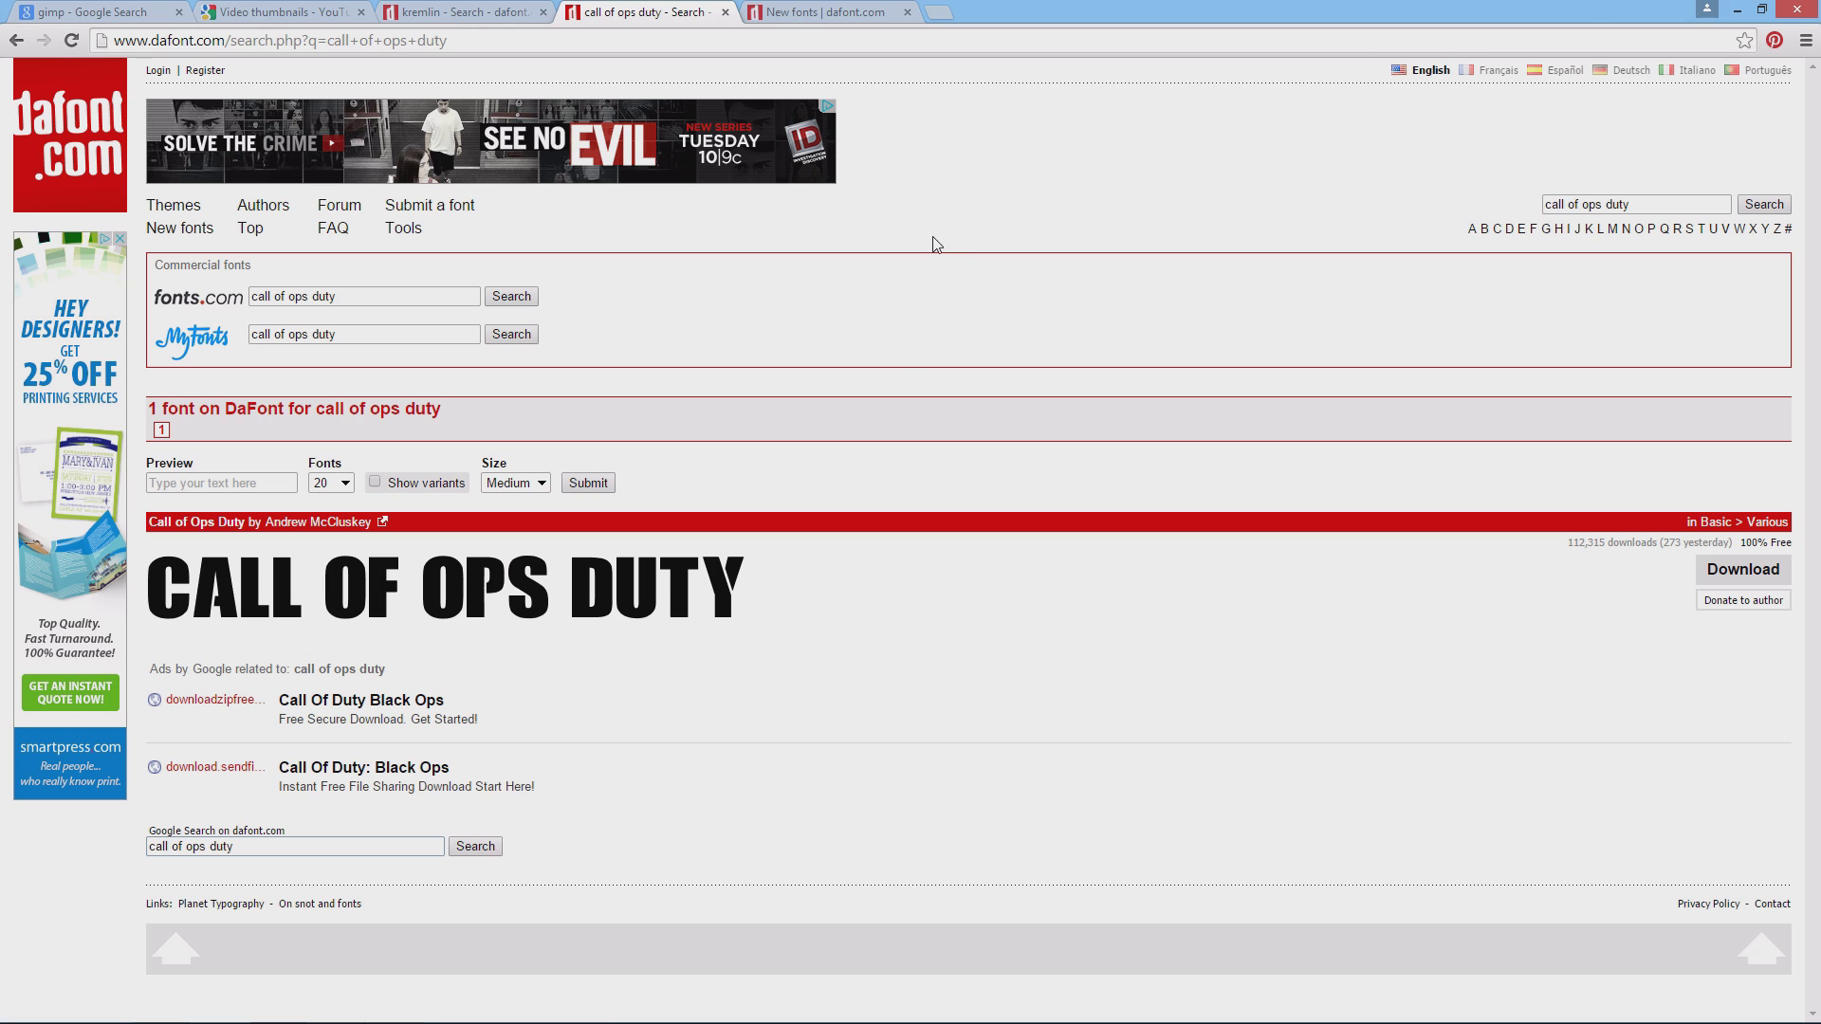
left_click(832, 11)
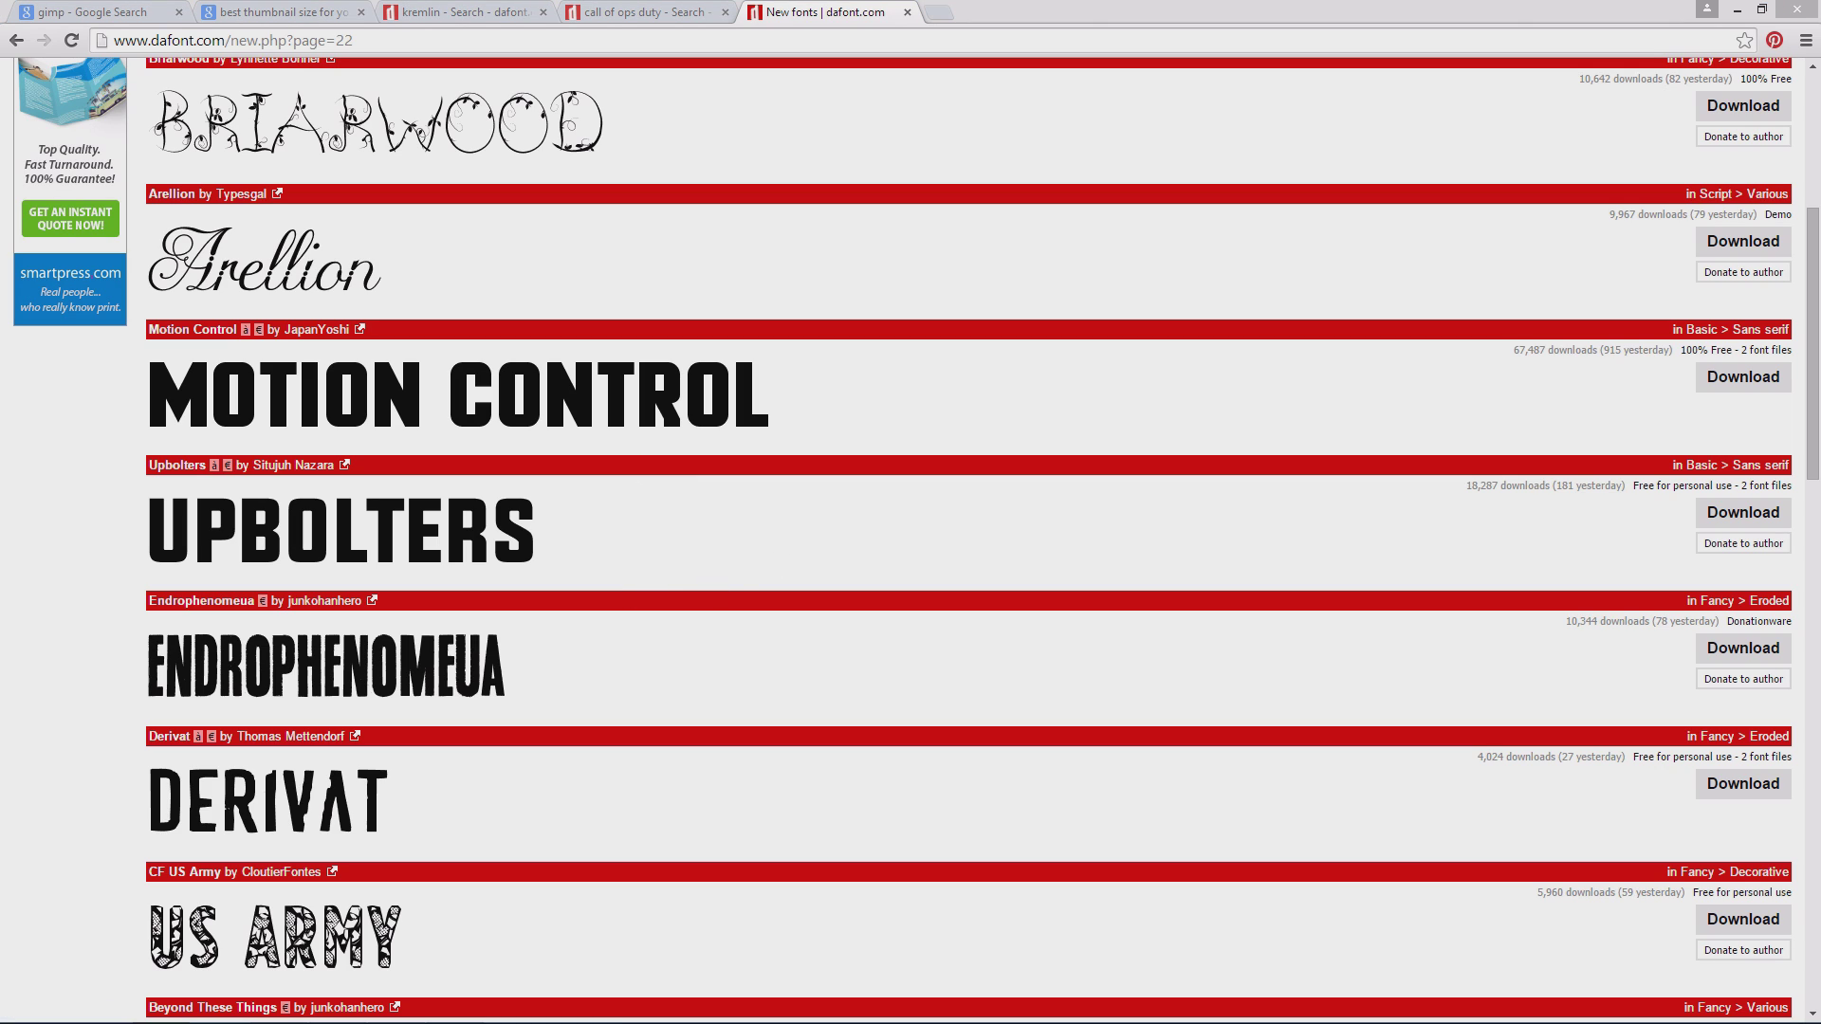
left_click(251, 11)
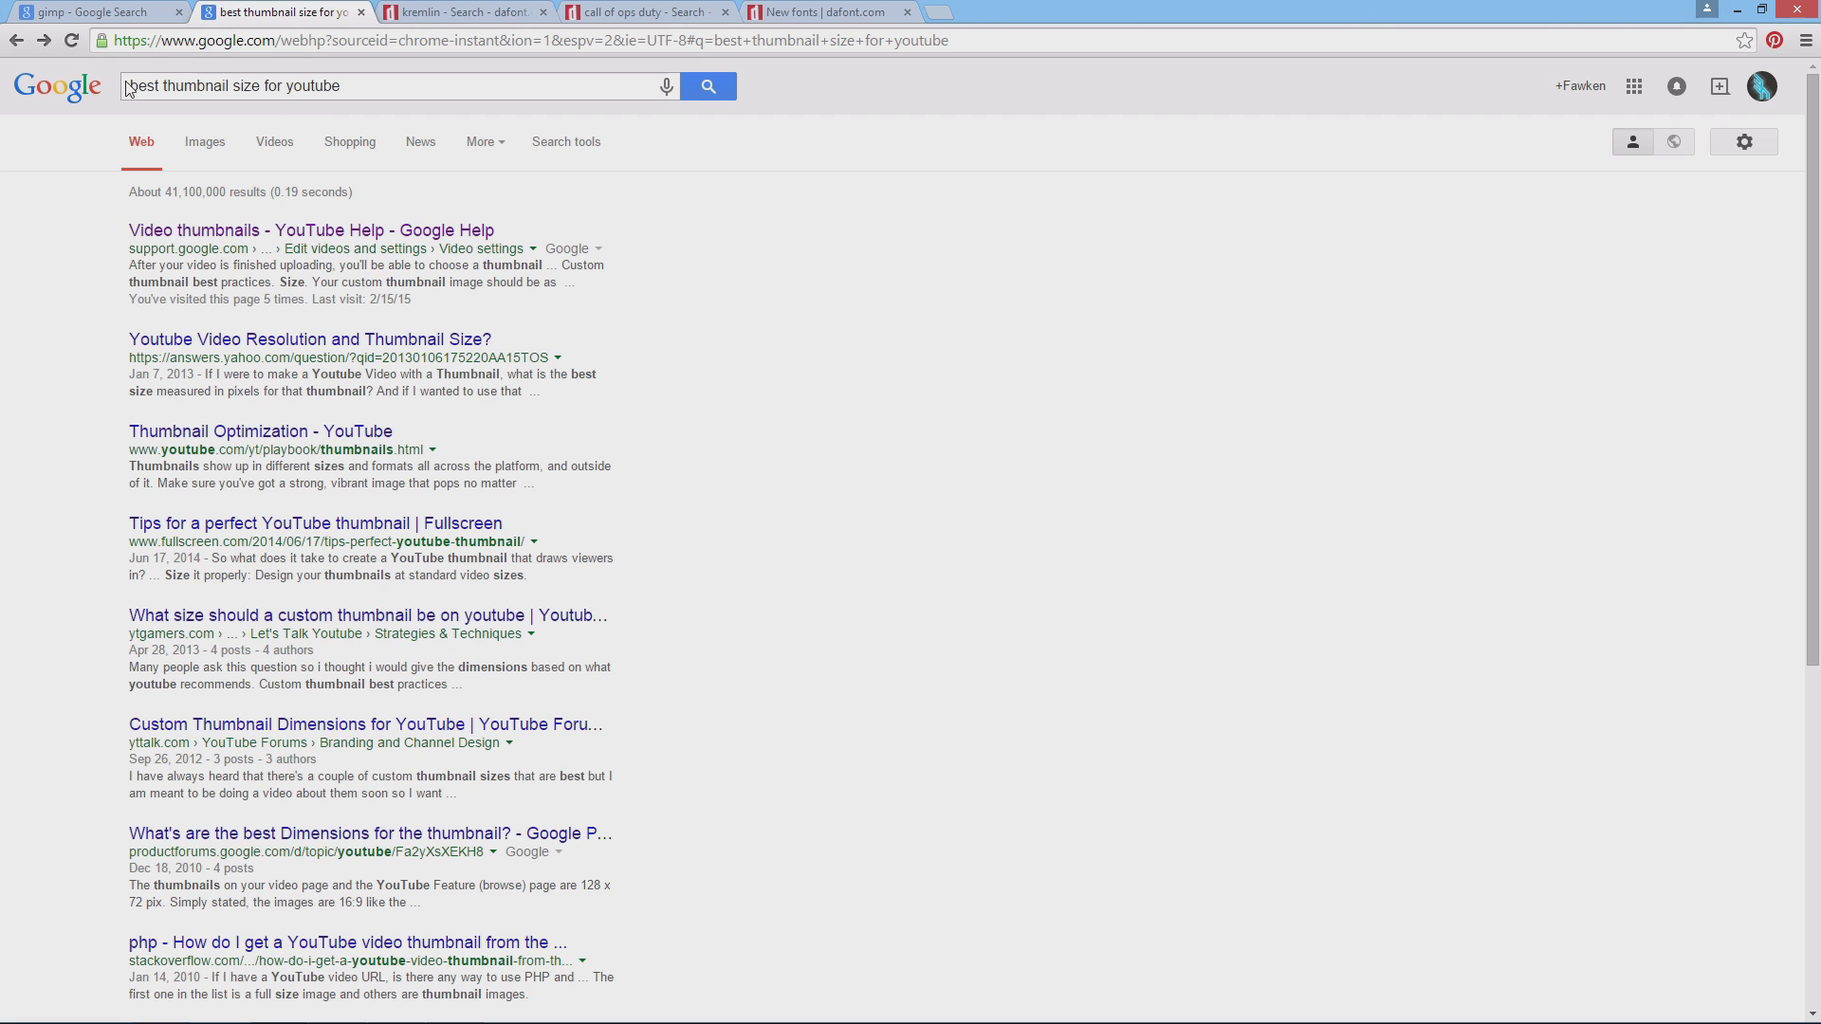
Step: Open YouTube Help's 'Video thumbnails' article and scroll to the 1280x720 best-practices section
left_click(156, 230)
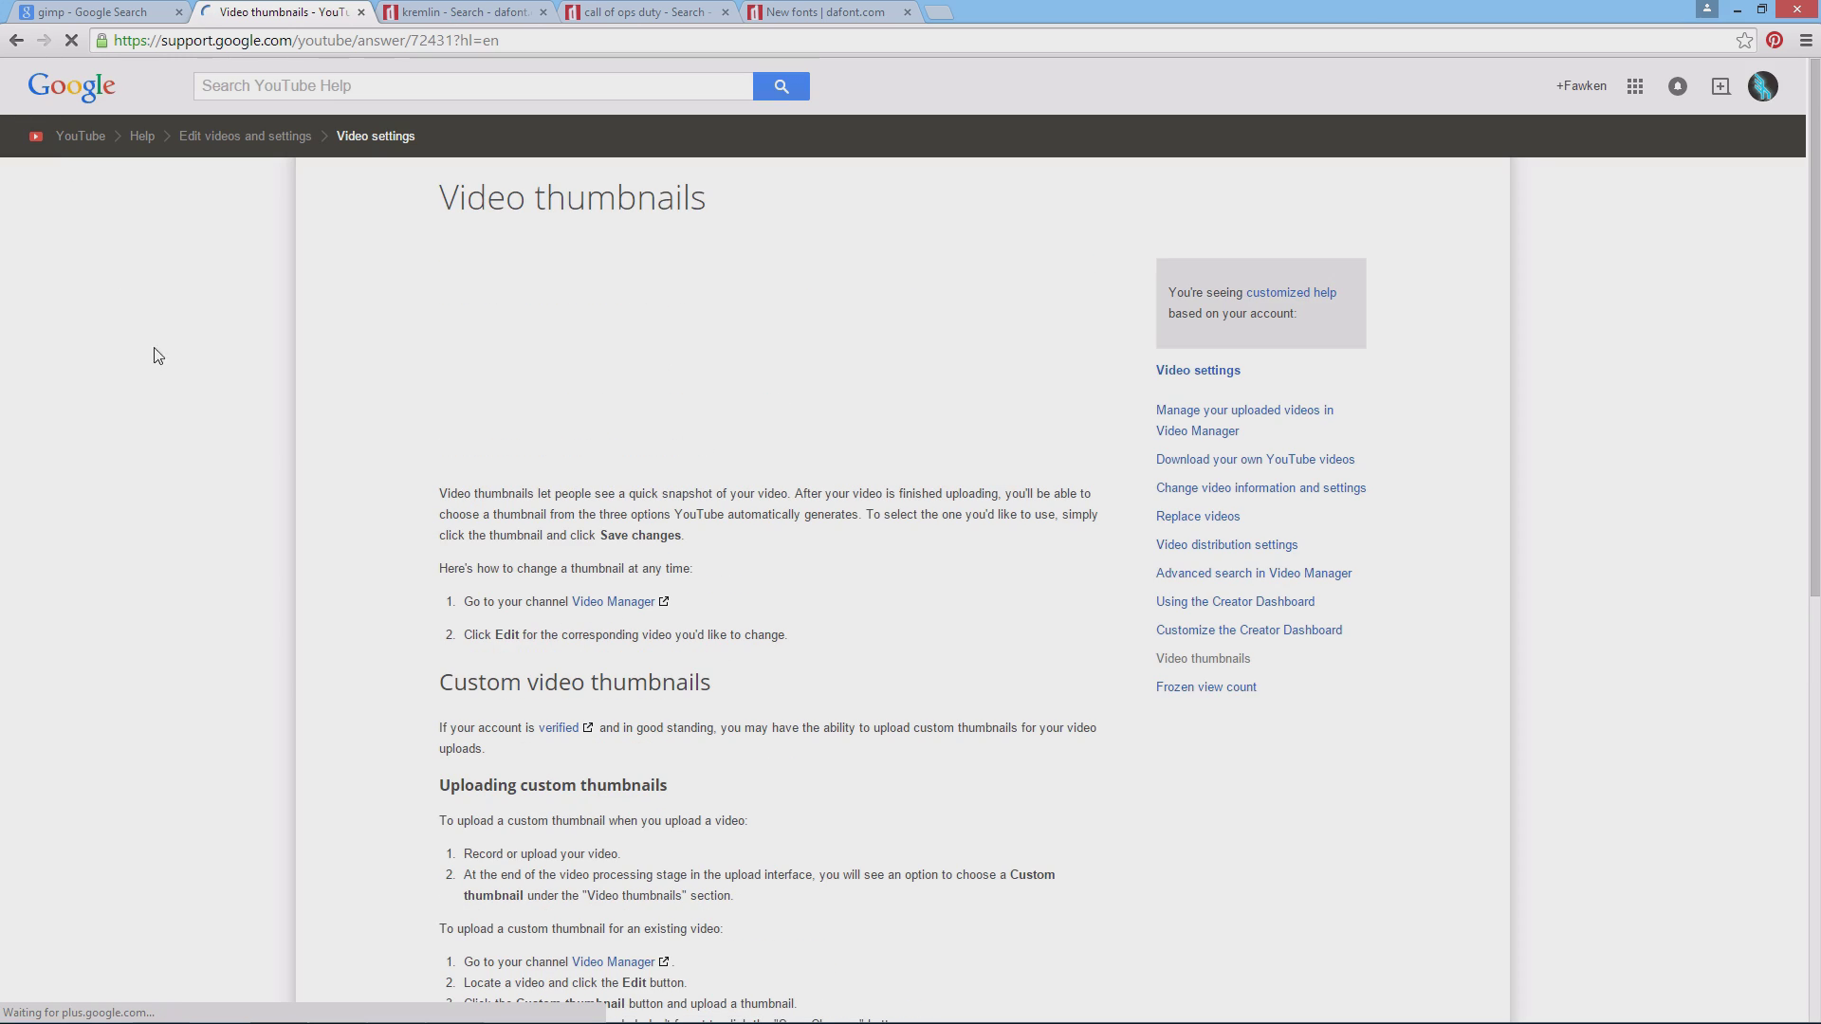
scroll(248, 693, "down", 6)
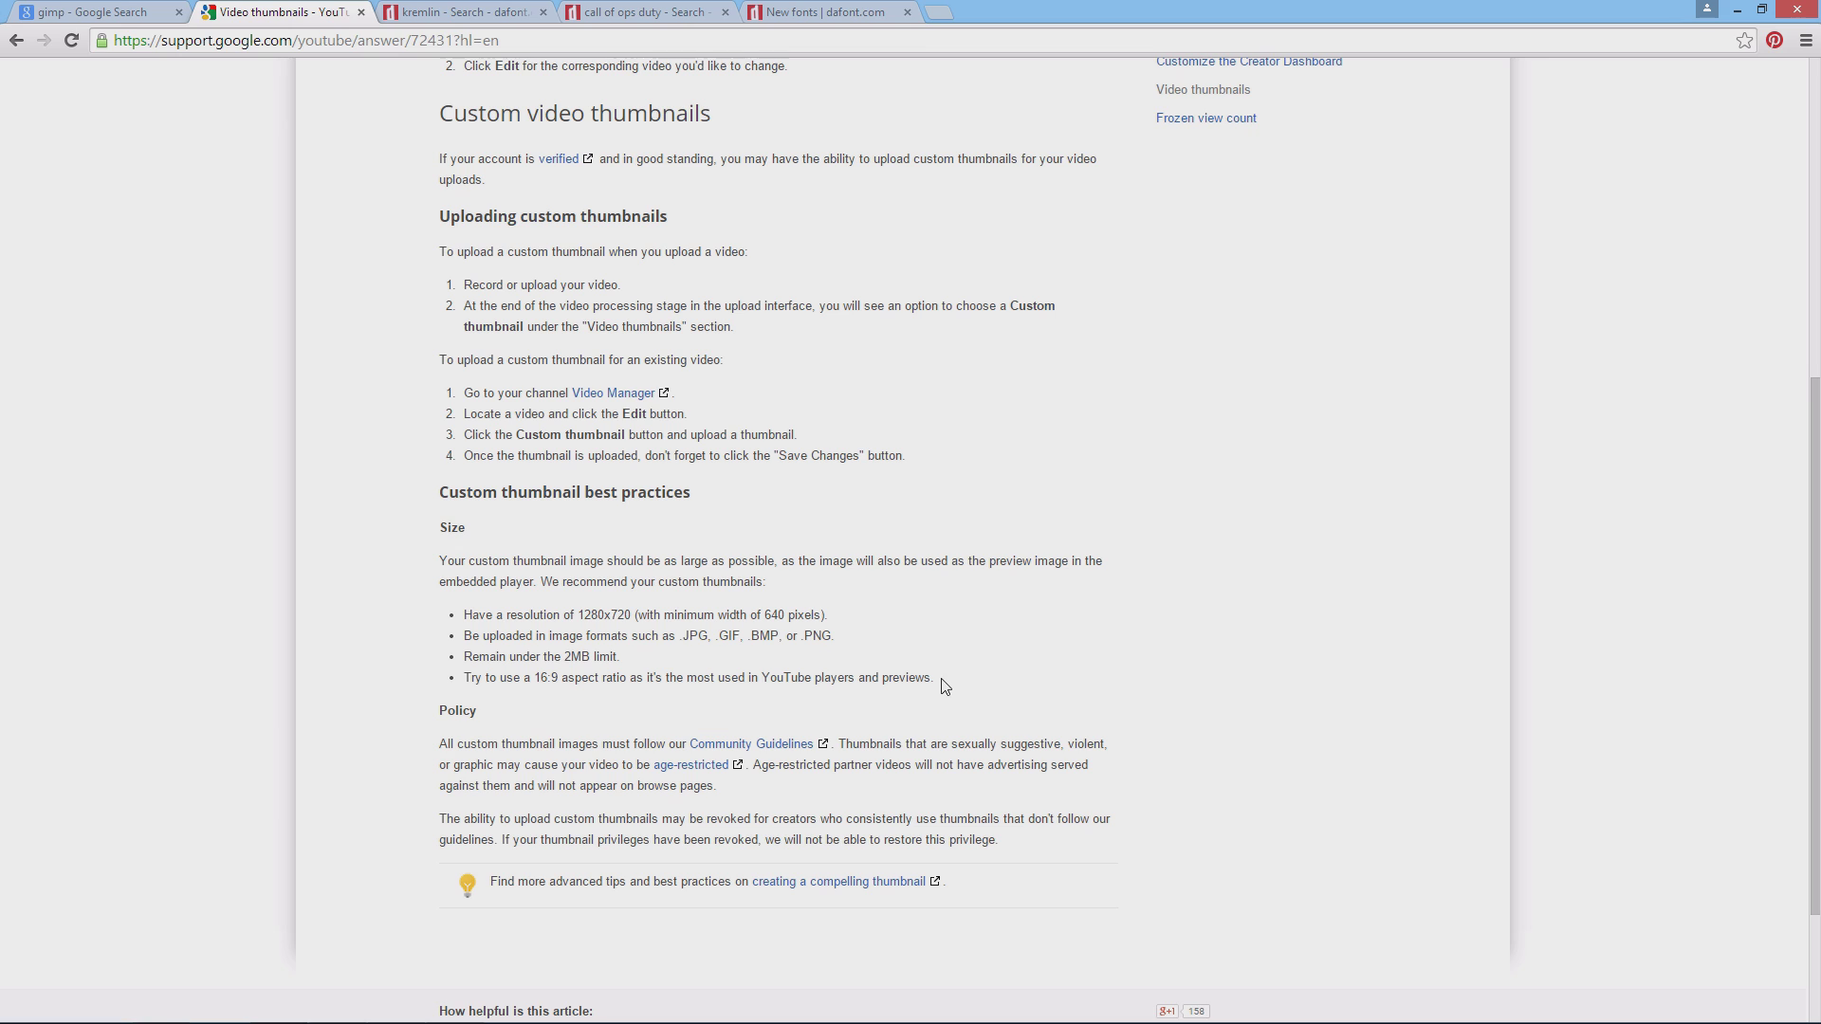
Step: Return to GIMP and create a new blank 1280x720 px image
left_click(1736, 15)
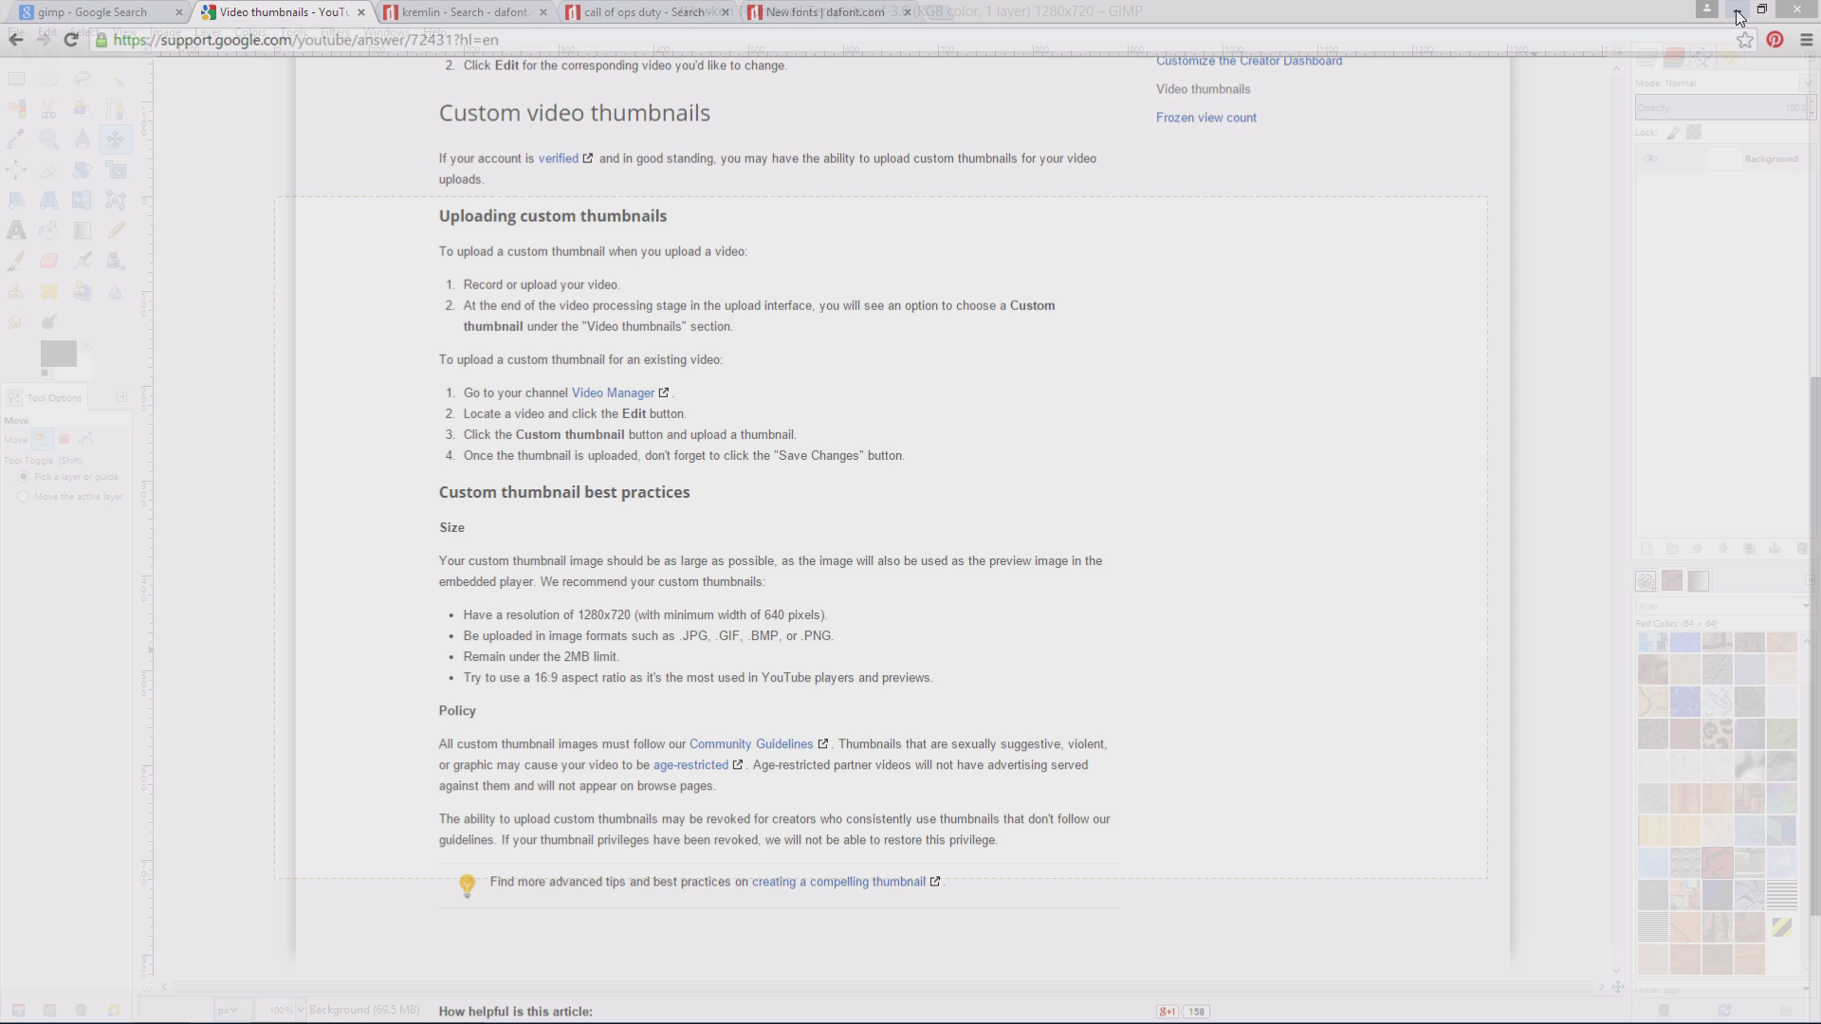
left_click(16, 32)
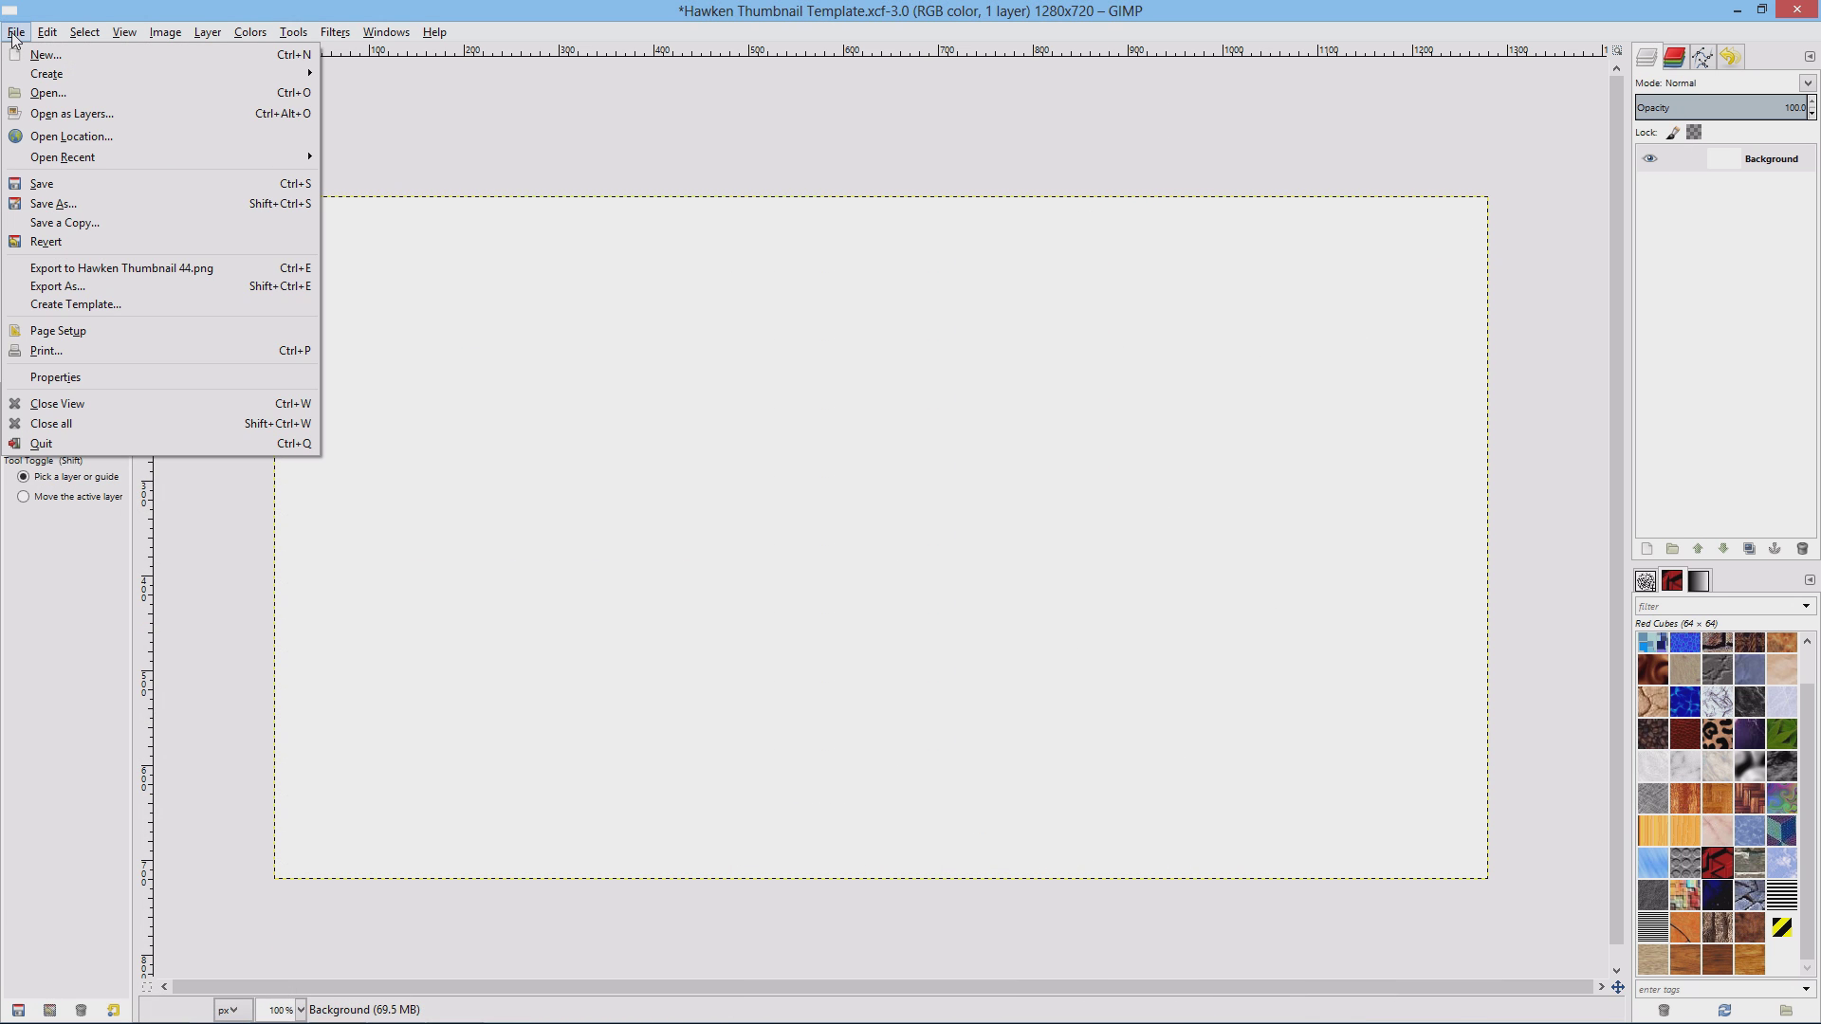
left_click(42, 53)
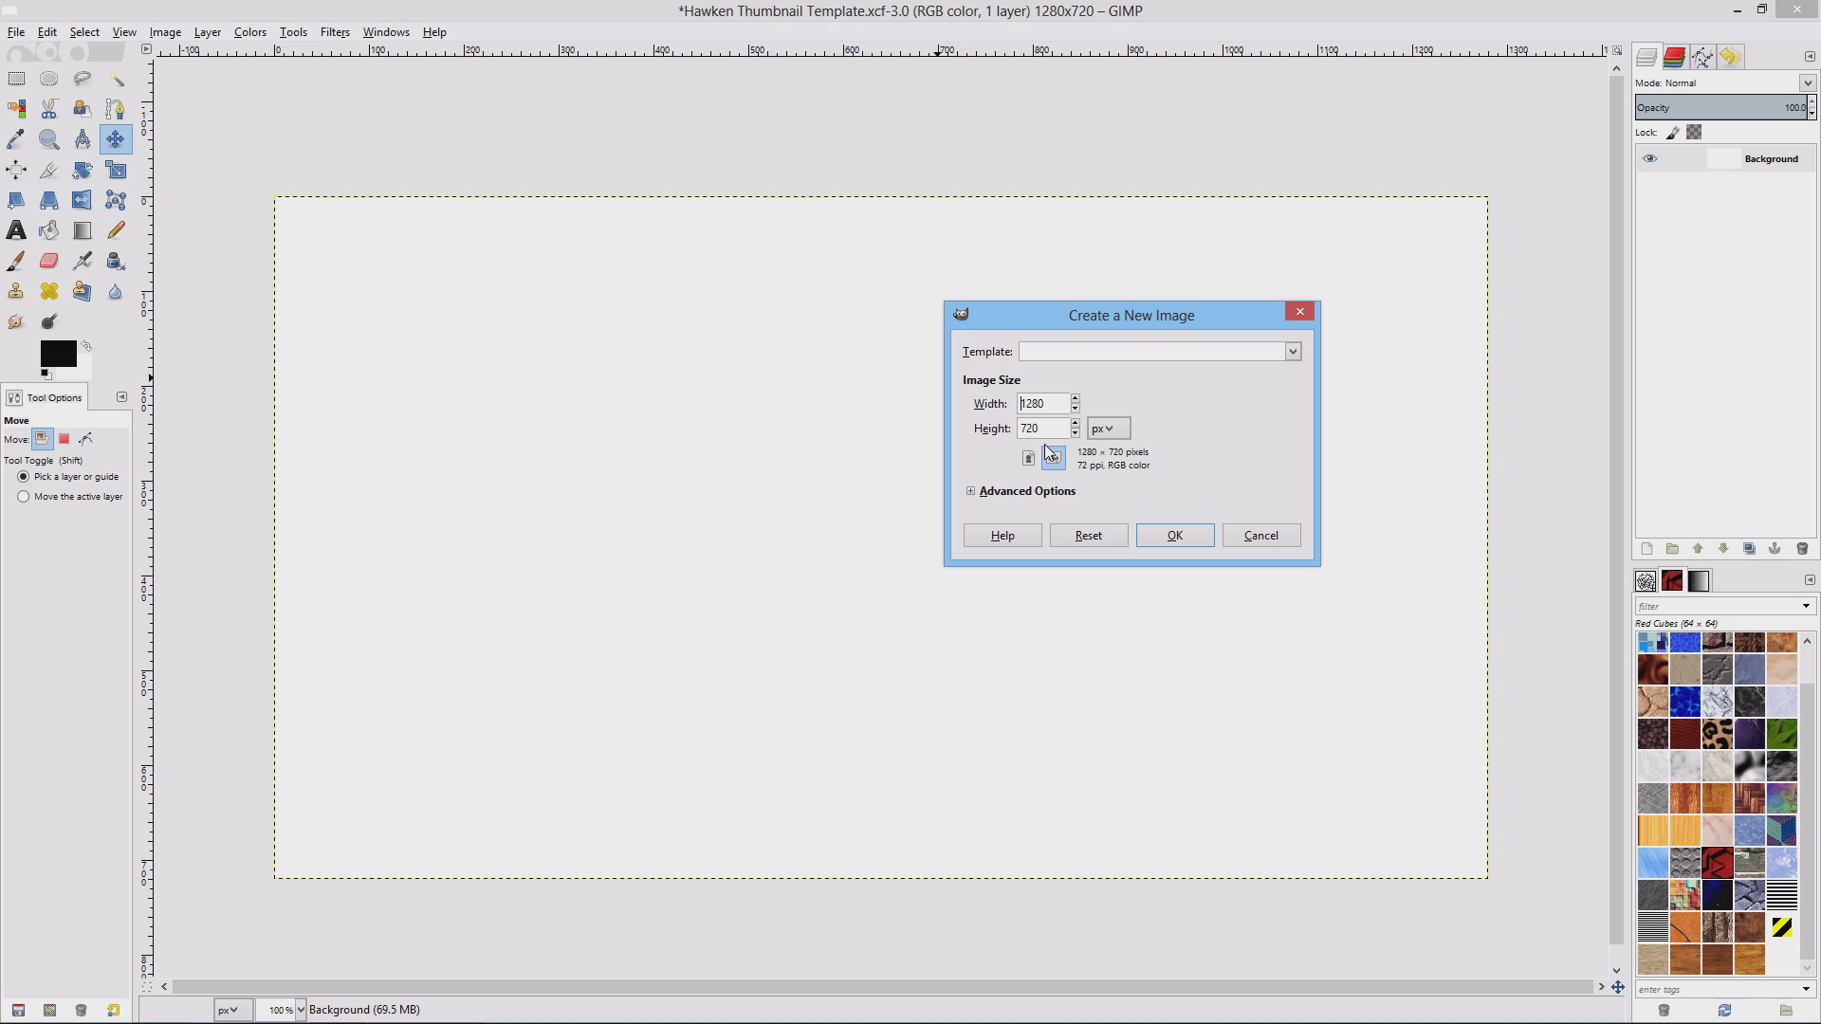
left_click(1173, 534)
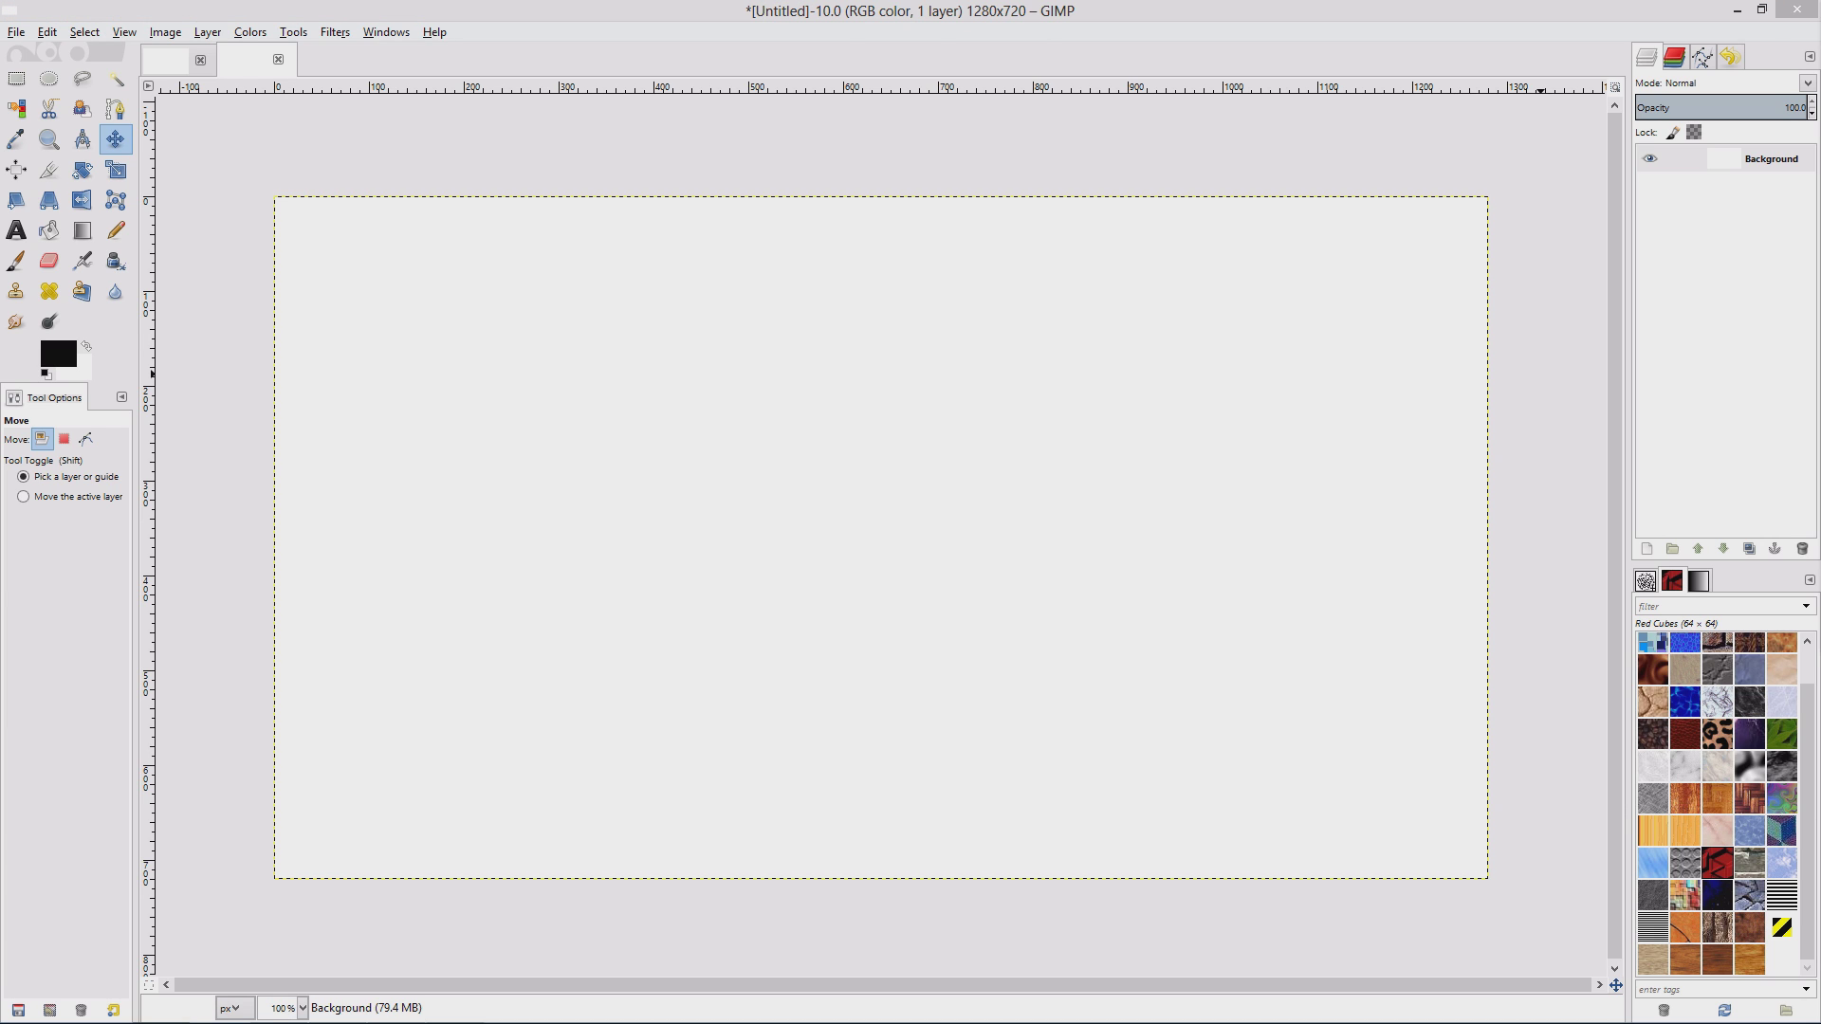
Step: Drop the mecha-art HAWKEN jpeg onto the canvas as a layer and move it into place
left_click_drag(1820, 455, 902, 459)
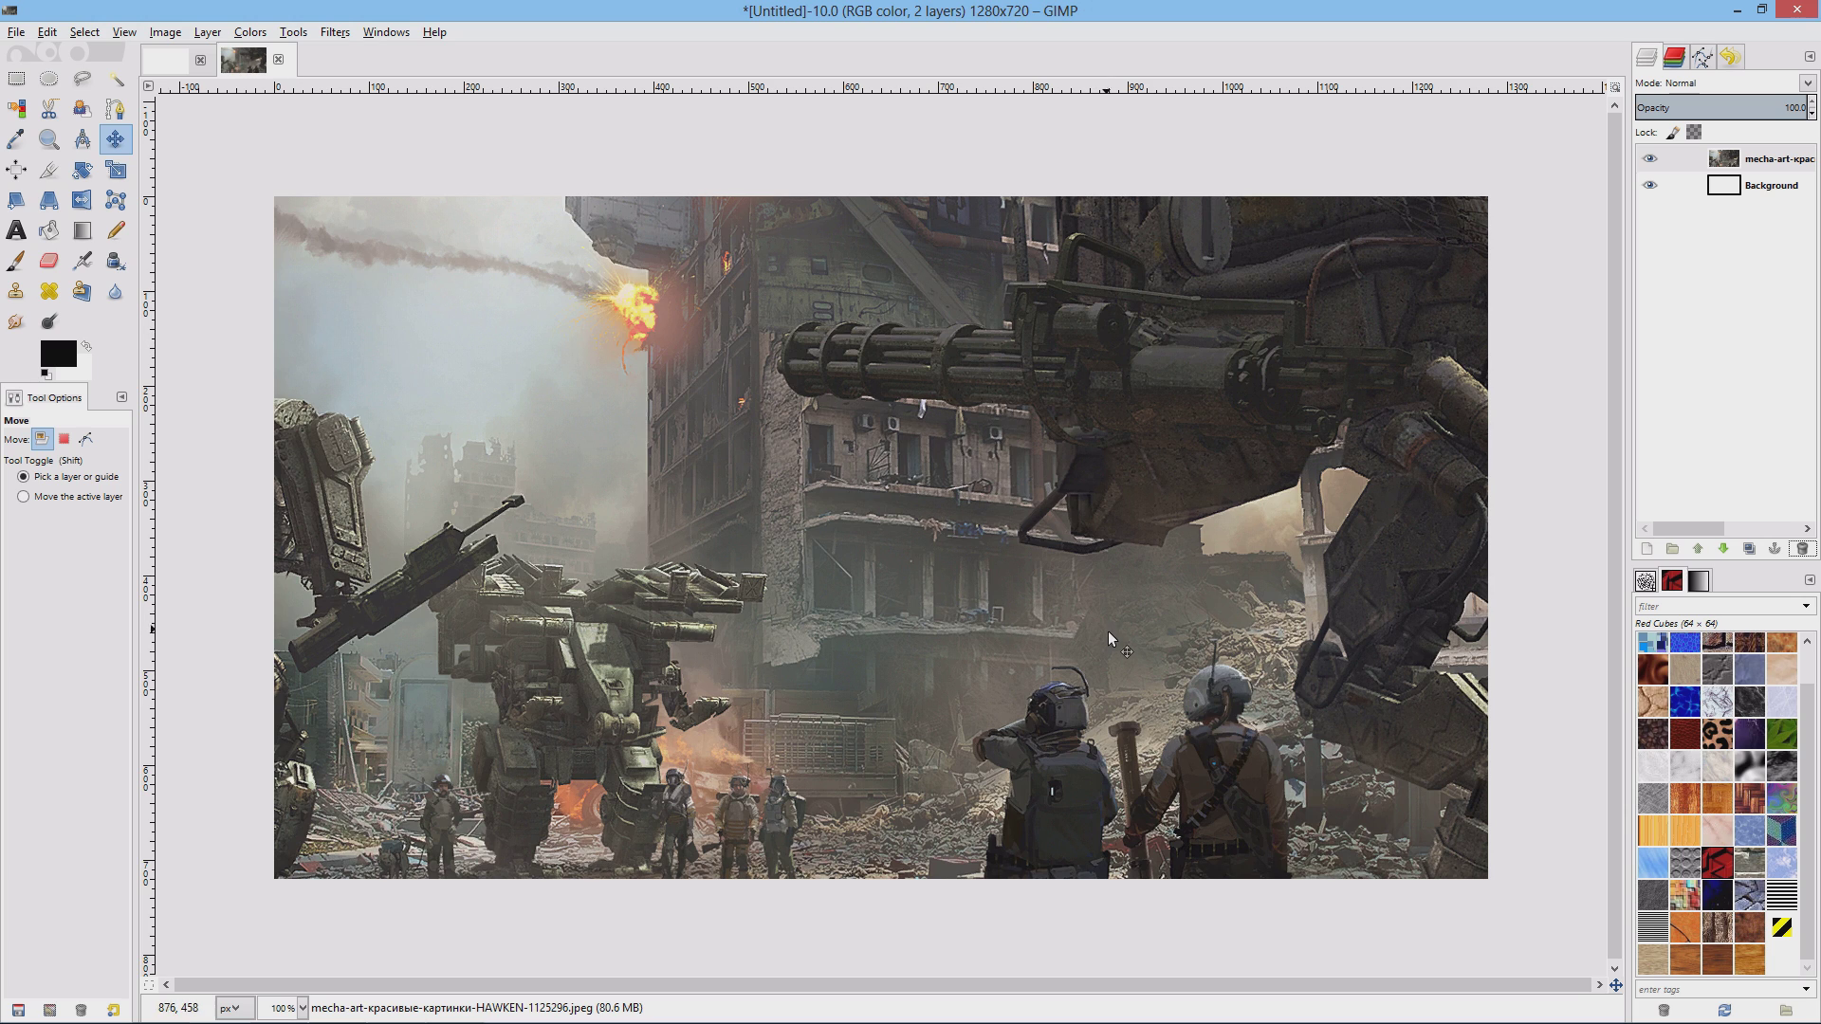
mouse_move(530, 354)
left_mouse_down()
mouse_move(535, 511)
mouse_move(505, 567)
mouse_move(598, 500)
mouse_move(612, 437)
left_mouse_up()
mouse_move(548, 600)
left_mouse_down()
mouse_move(628, 508)
mouse_move(668, 587)
mouse_move(664, 635)
mouse_move(621, 707)
mouse_move(601, 693)
left_mouse_up()
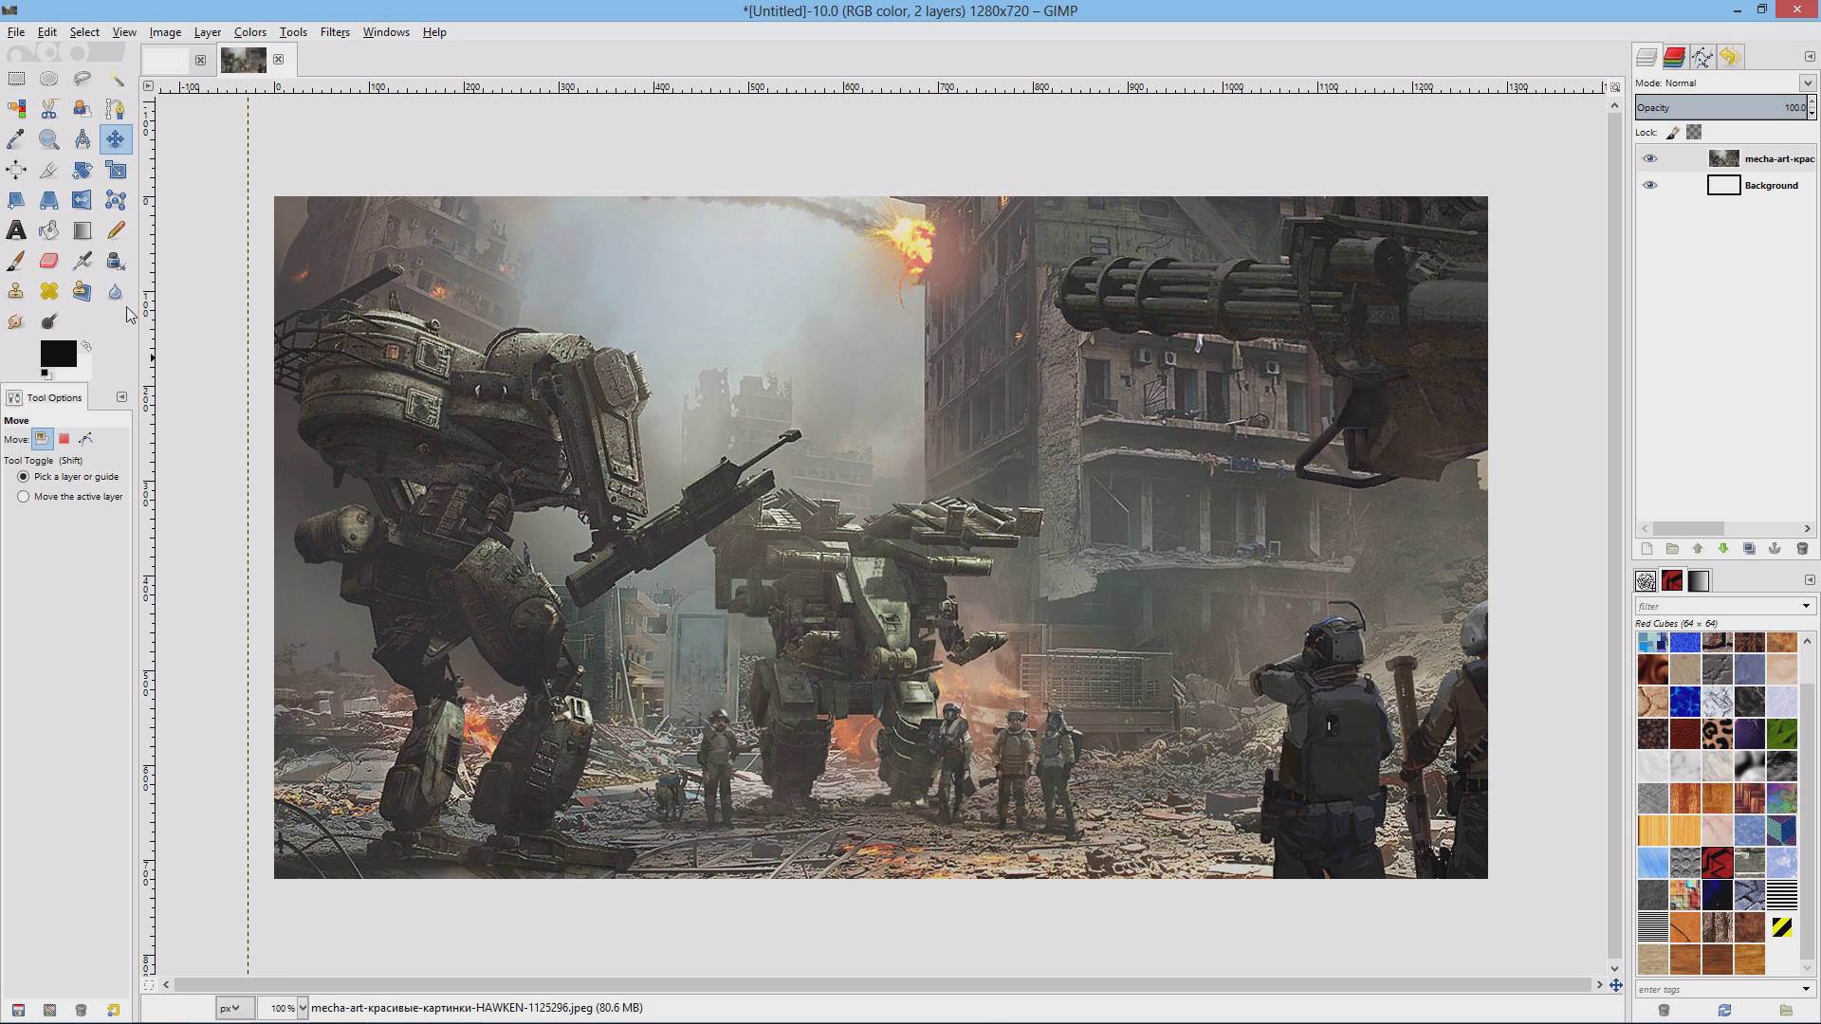
Step: Start scaling the artwork layer with width and height kept linked
left_click(117, 175)
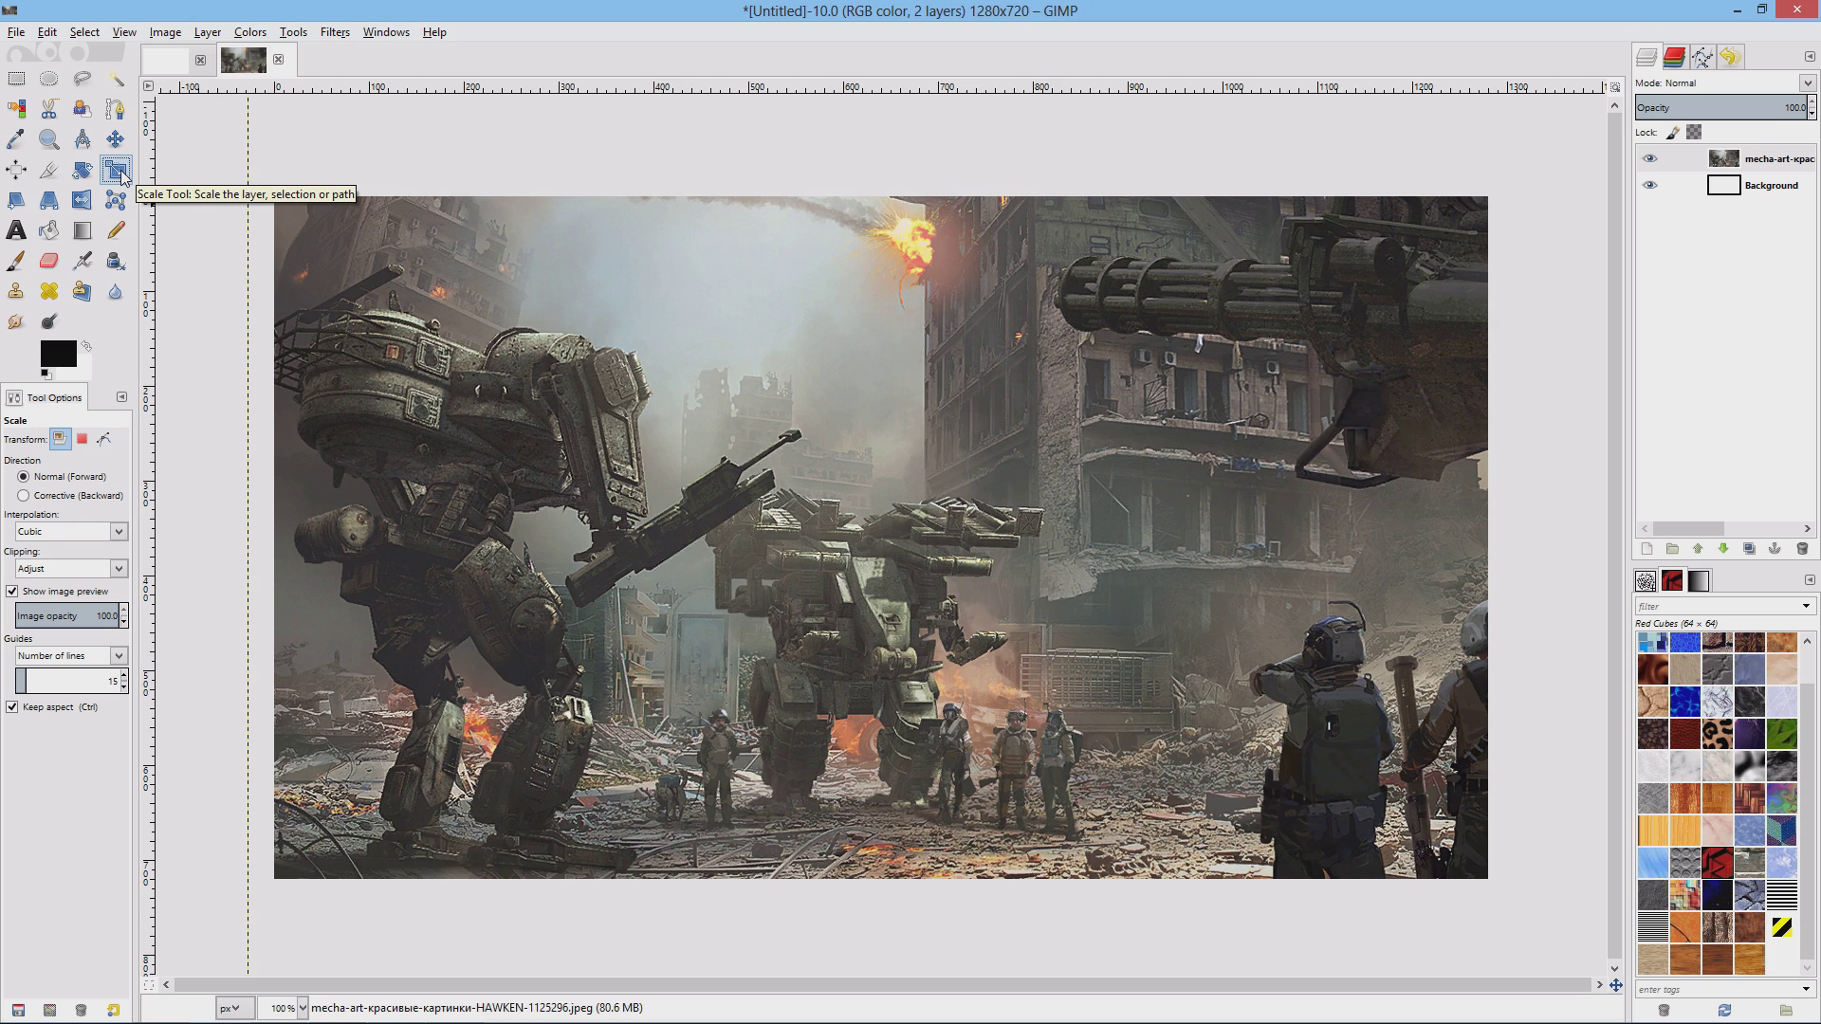
left_click(605, 362)
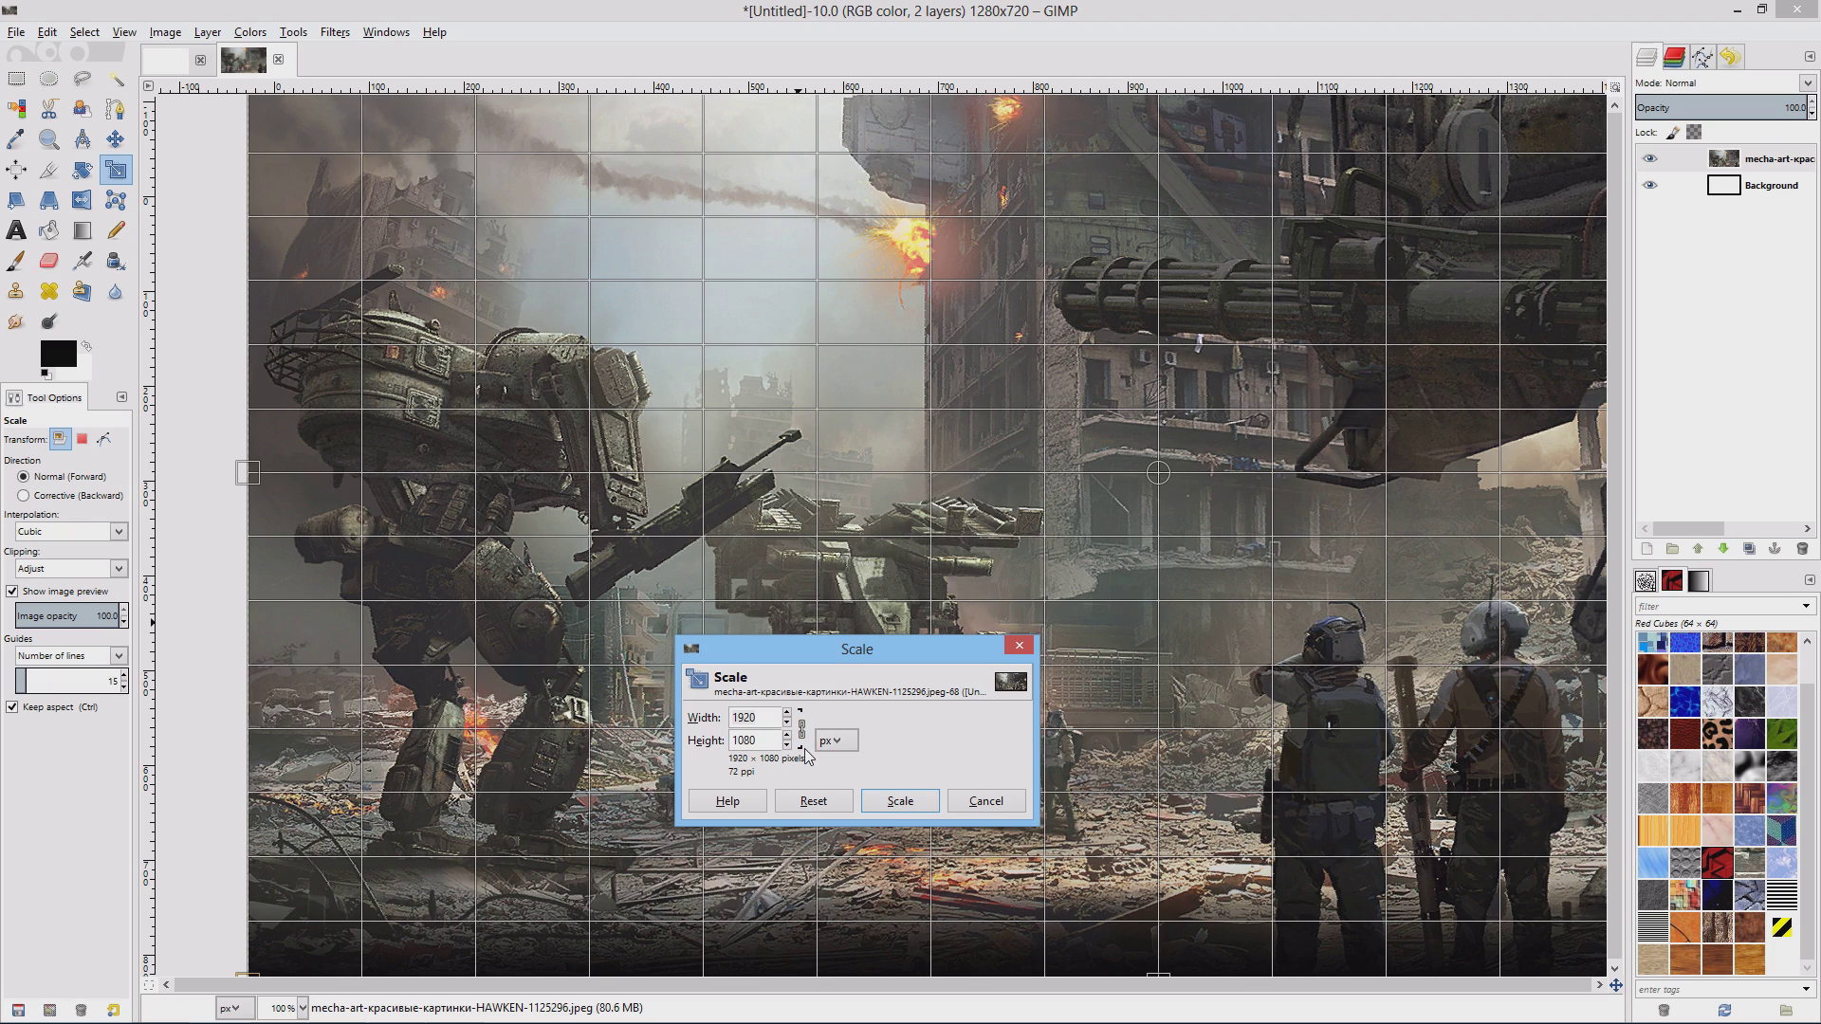
left_click(803, 730)
left_click(801, 731)
Step: Shrink the artwork to 1413×795, centre it over the 1280×720 canvas and apply
left_click_drag(403, 220, 531, 338)
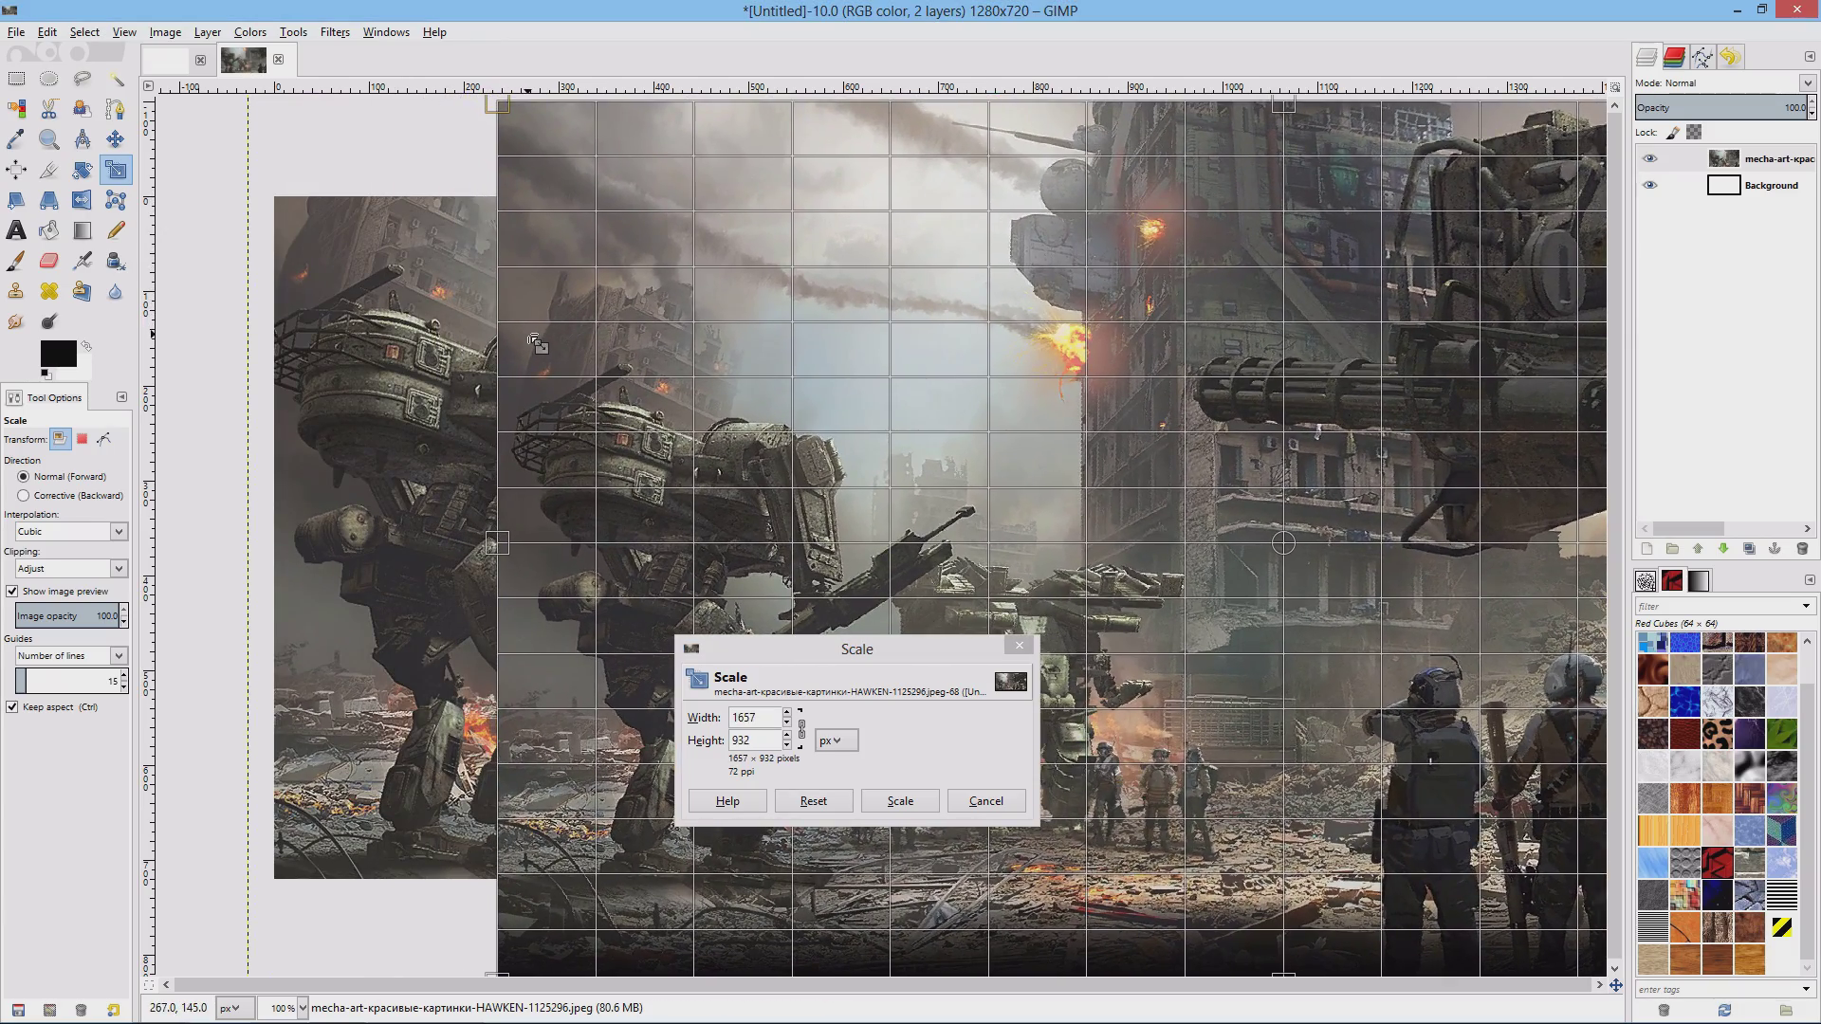
left_click_drag(534, 343, 661, 418)
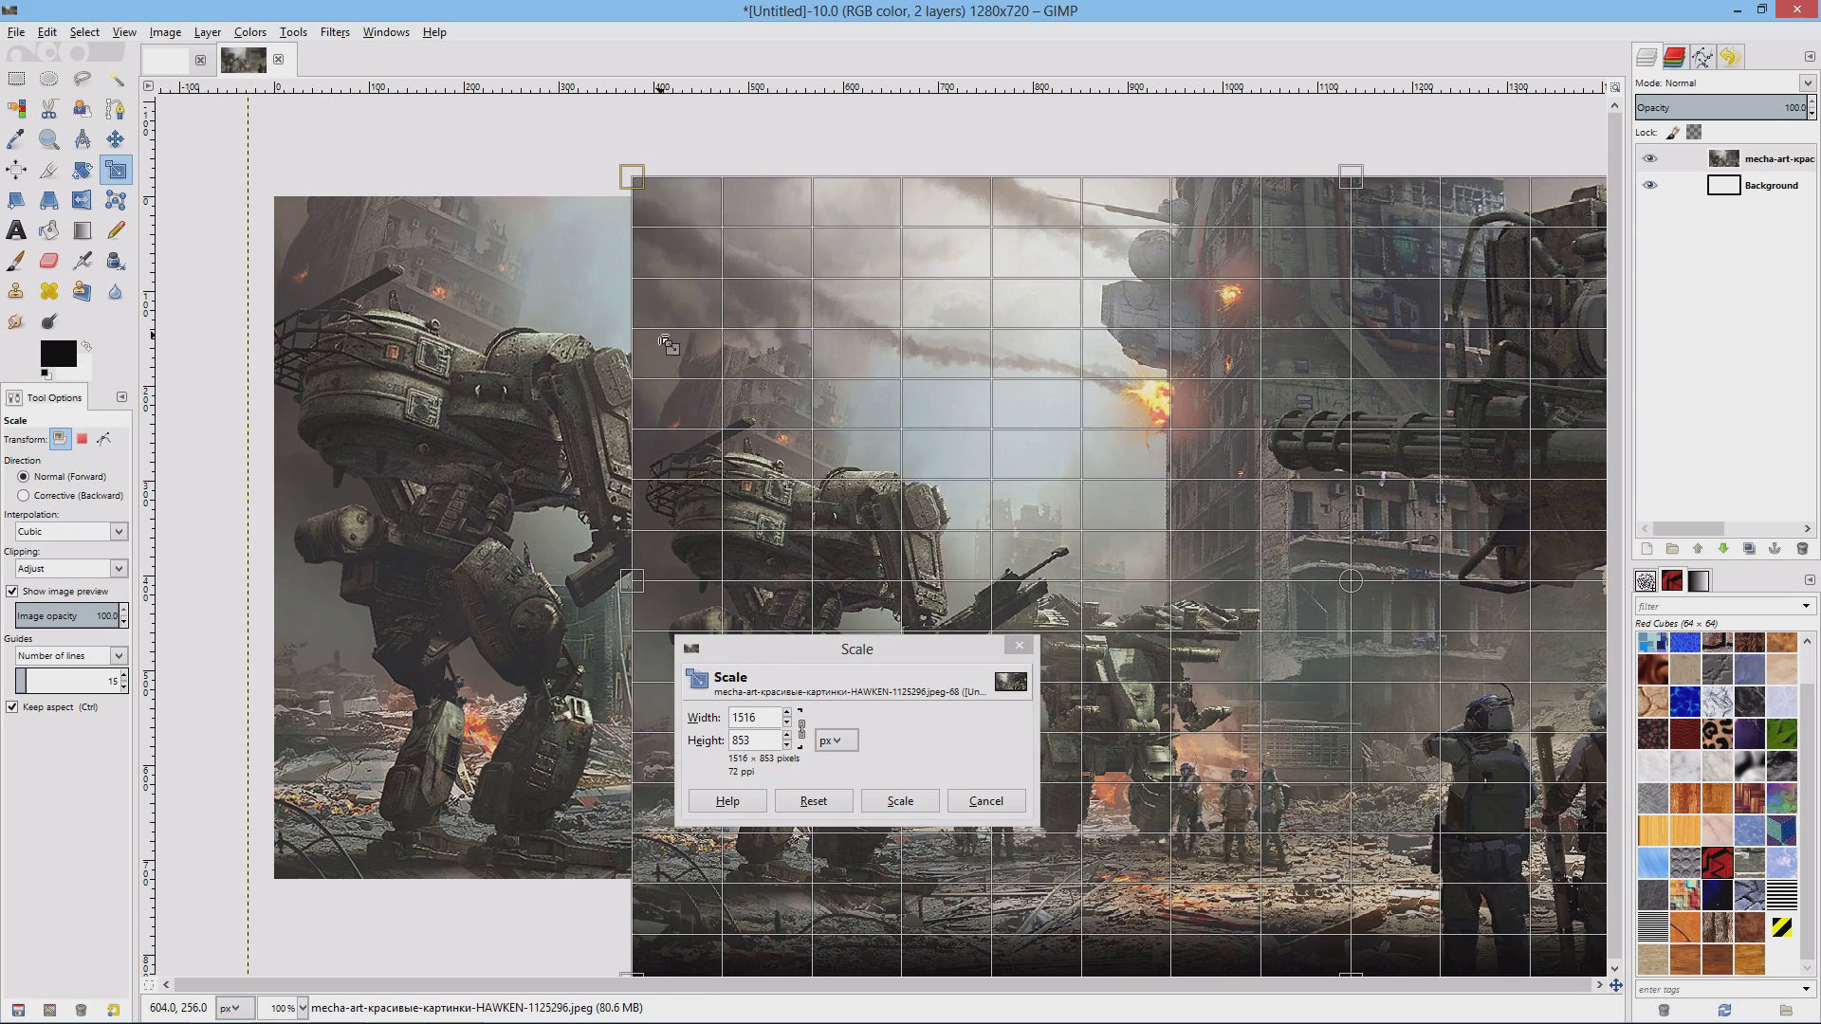
left_click_drag(667, 345, 803, 464)
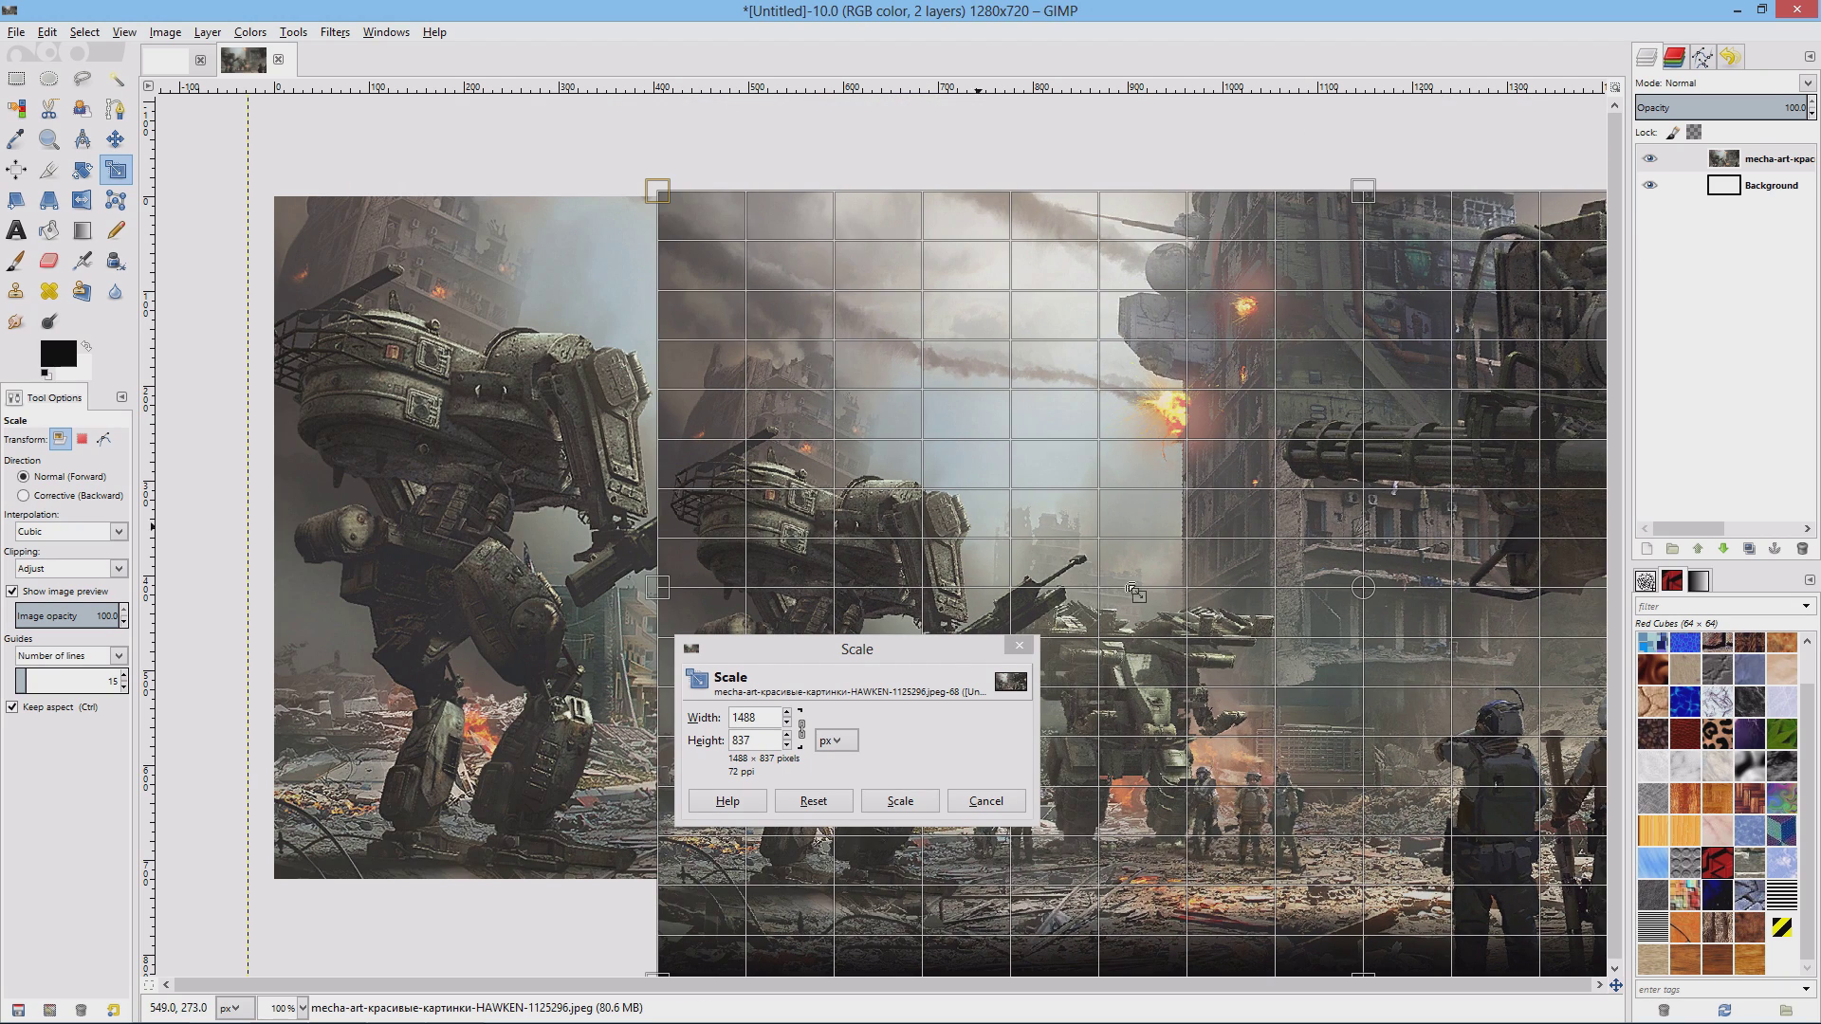
left_click_drag(1362, 588, 808, 537)
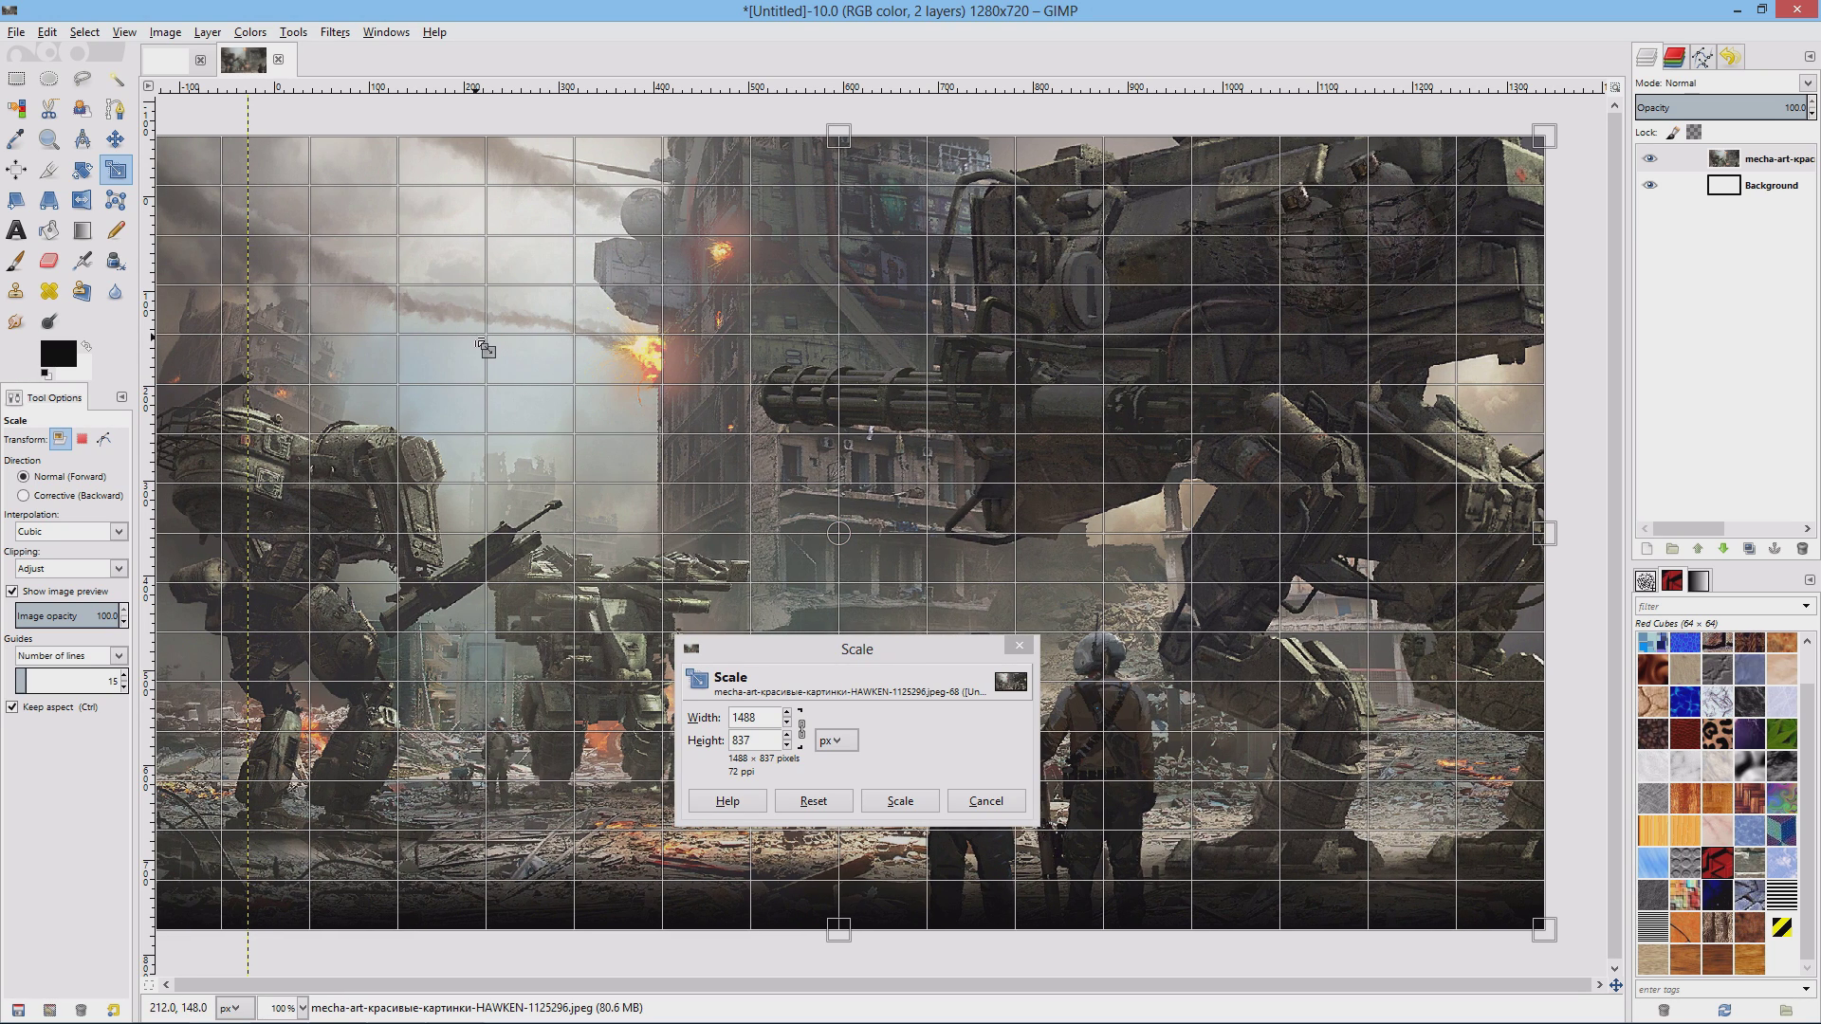
left_click_drag(484, 347, 529, 388)
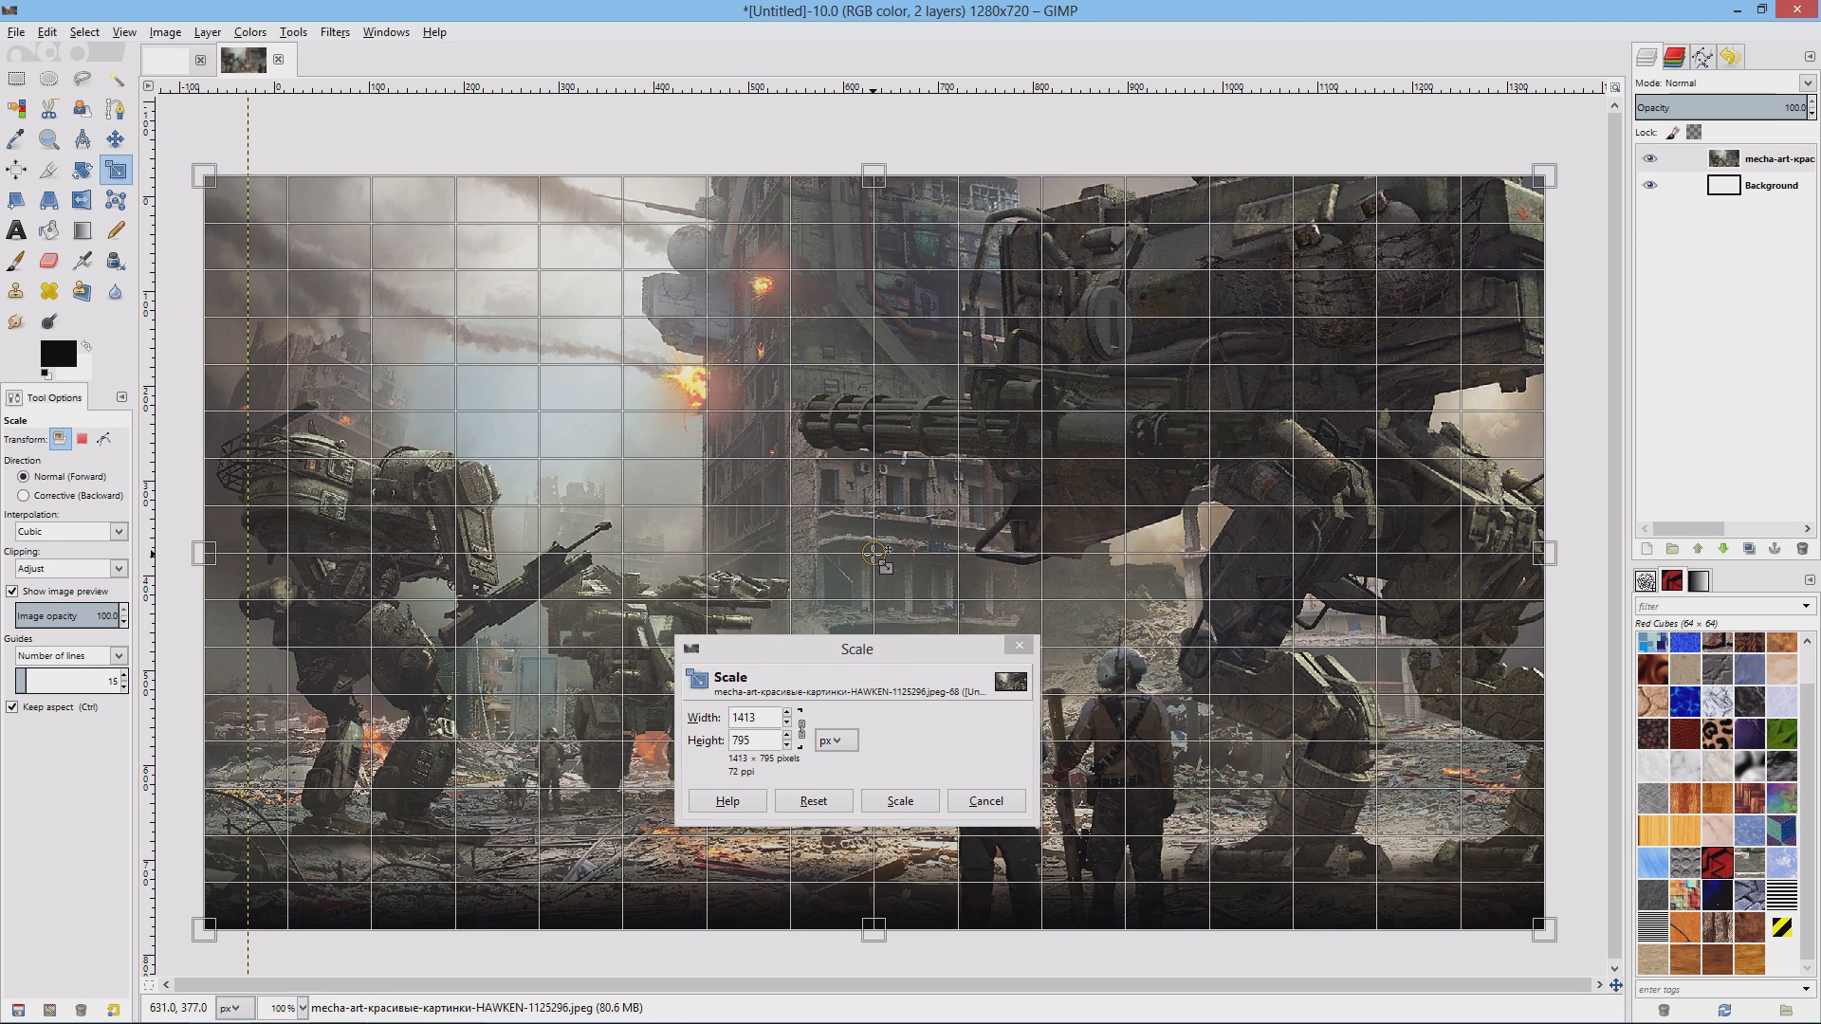
left_click_drag(875, 552, 944, 503)
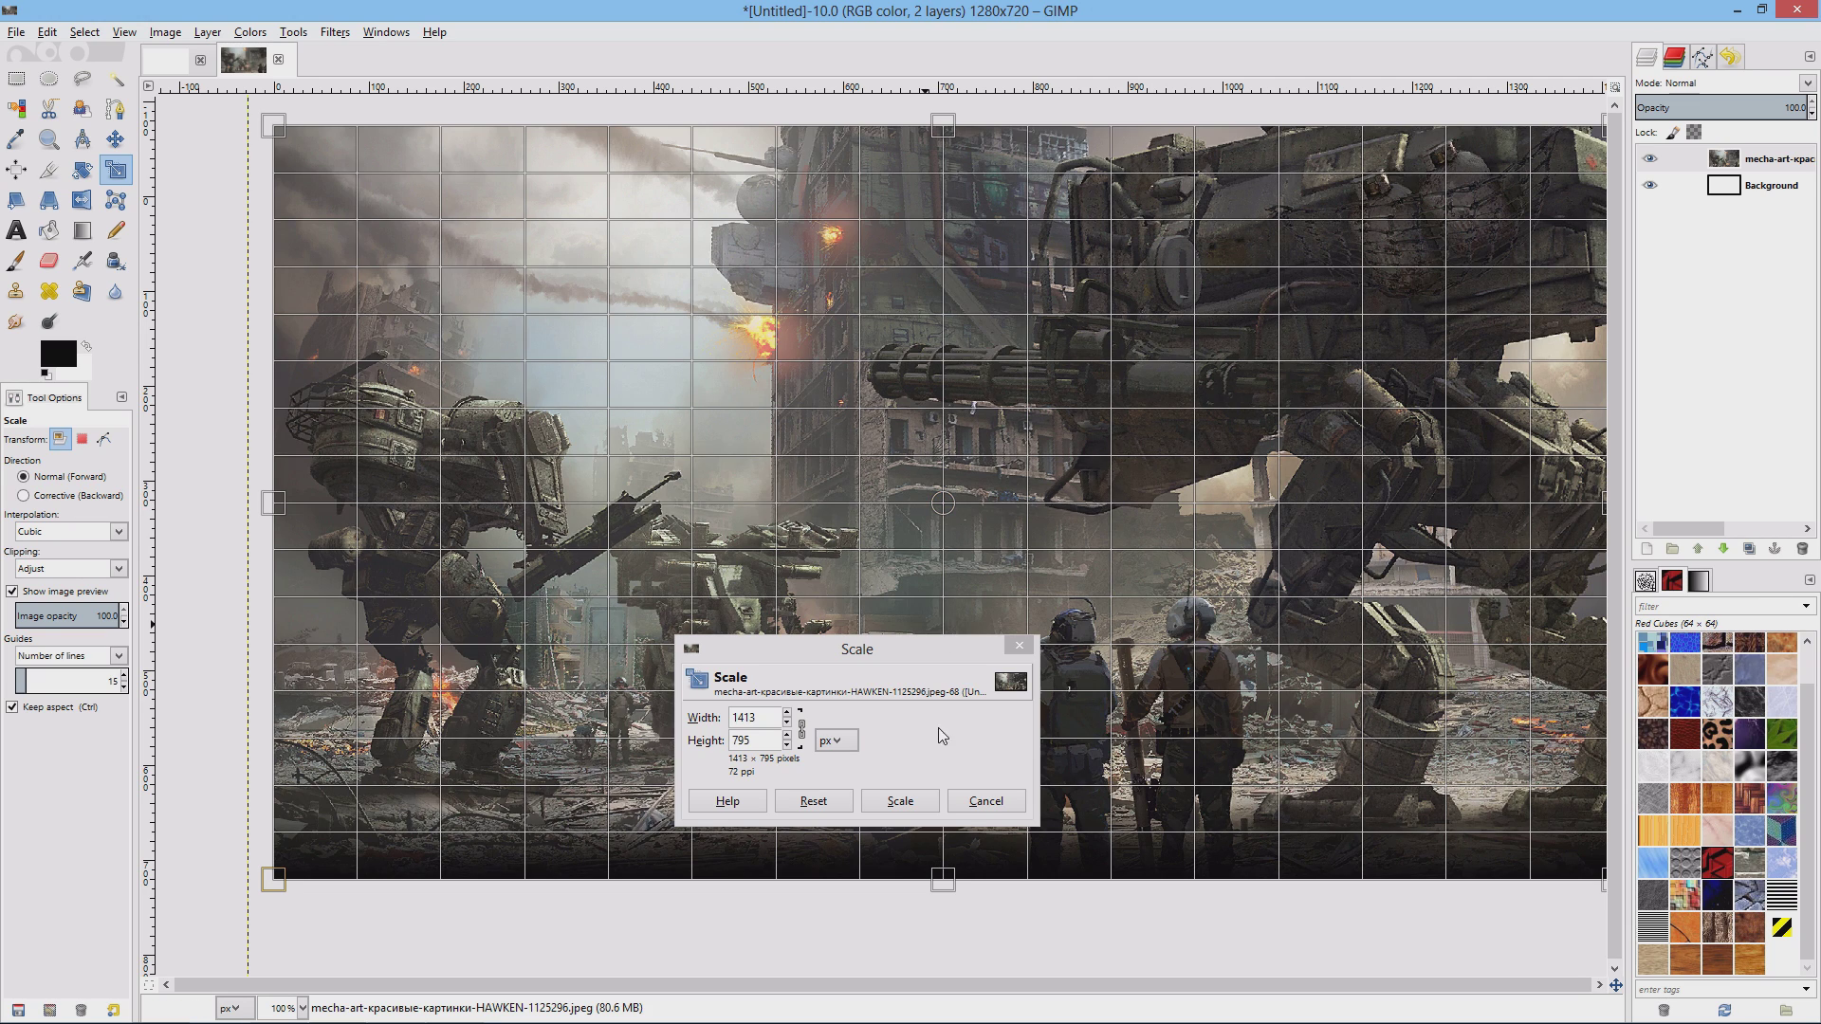
left_click(899, 802)
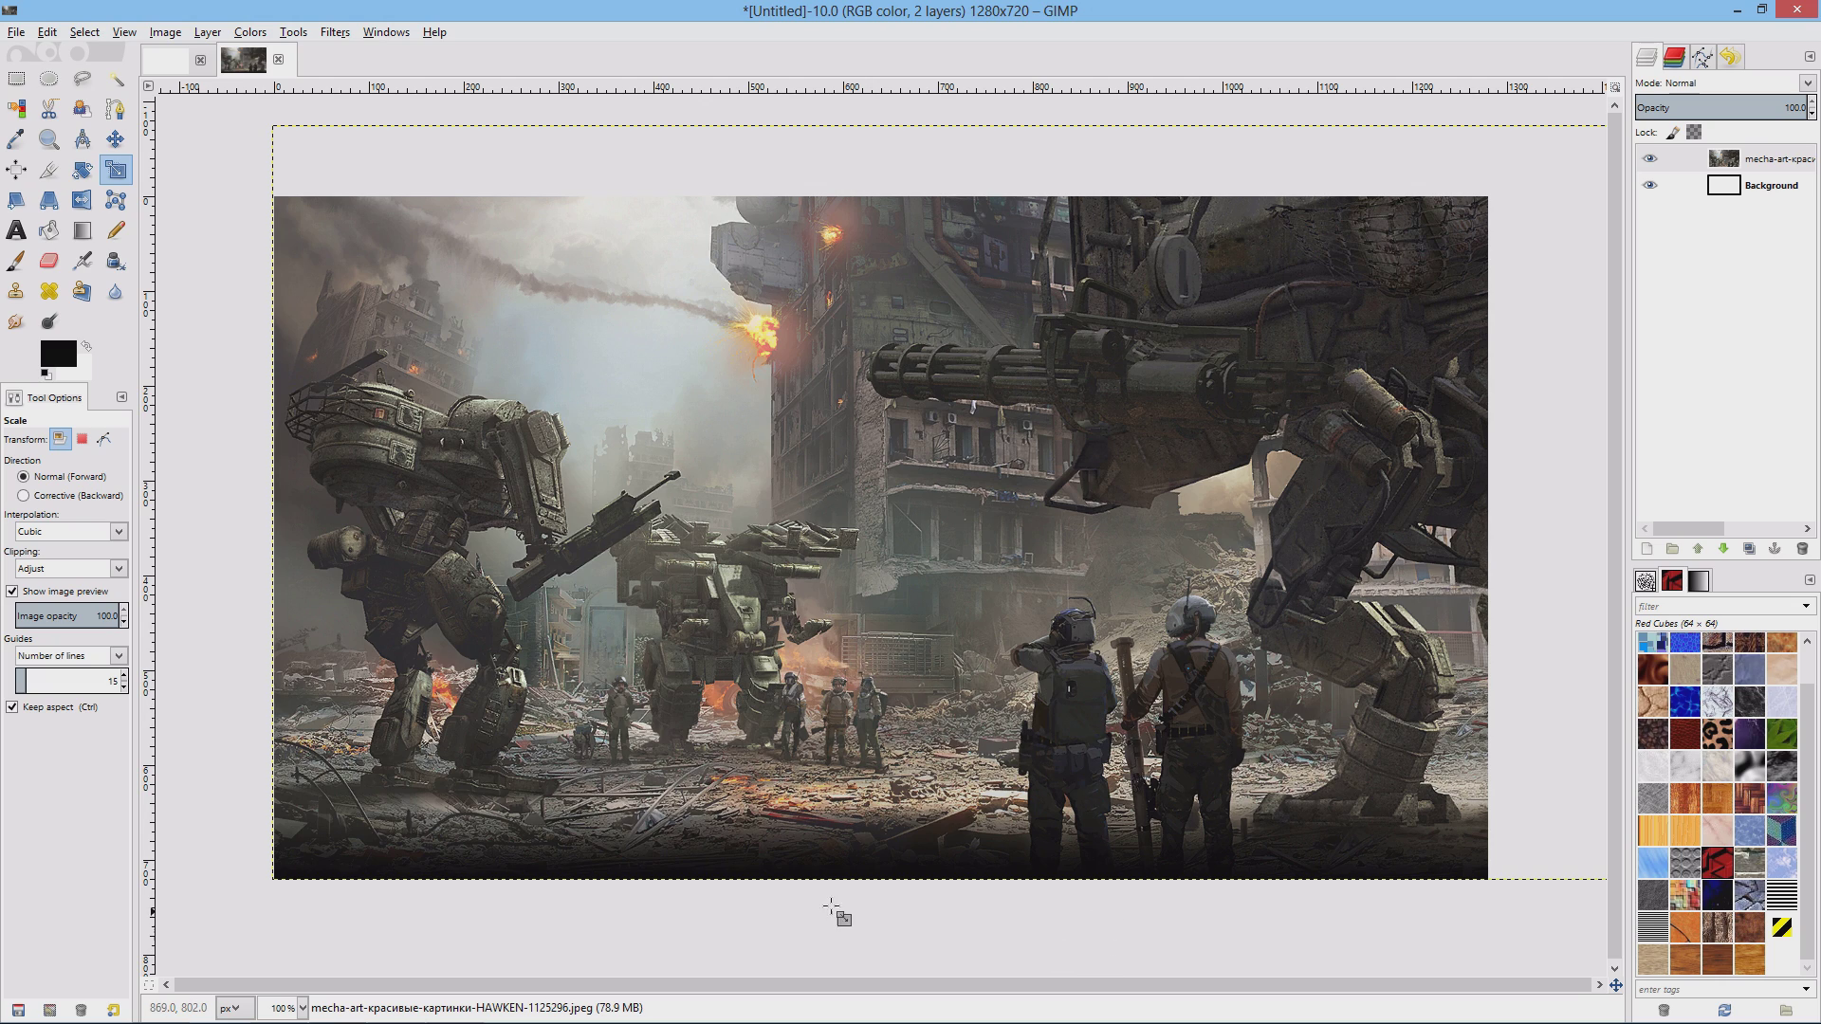
Step: Draw a wide text box over the upper artwork using the Kremlin font
left_click(16, 232)
left_click(463, 249)
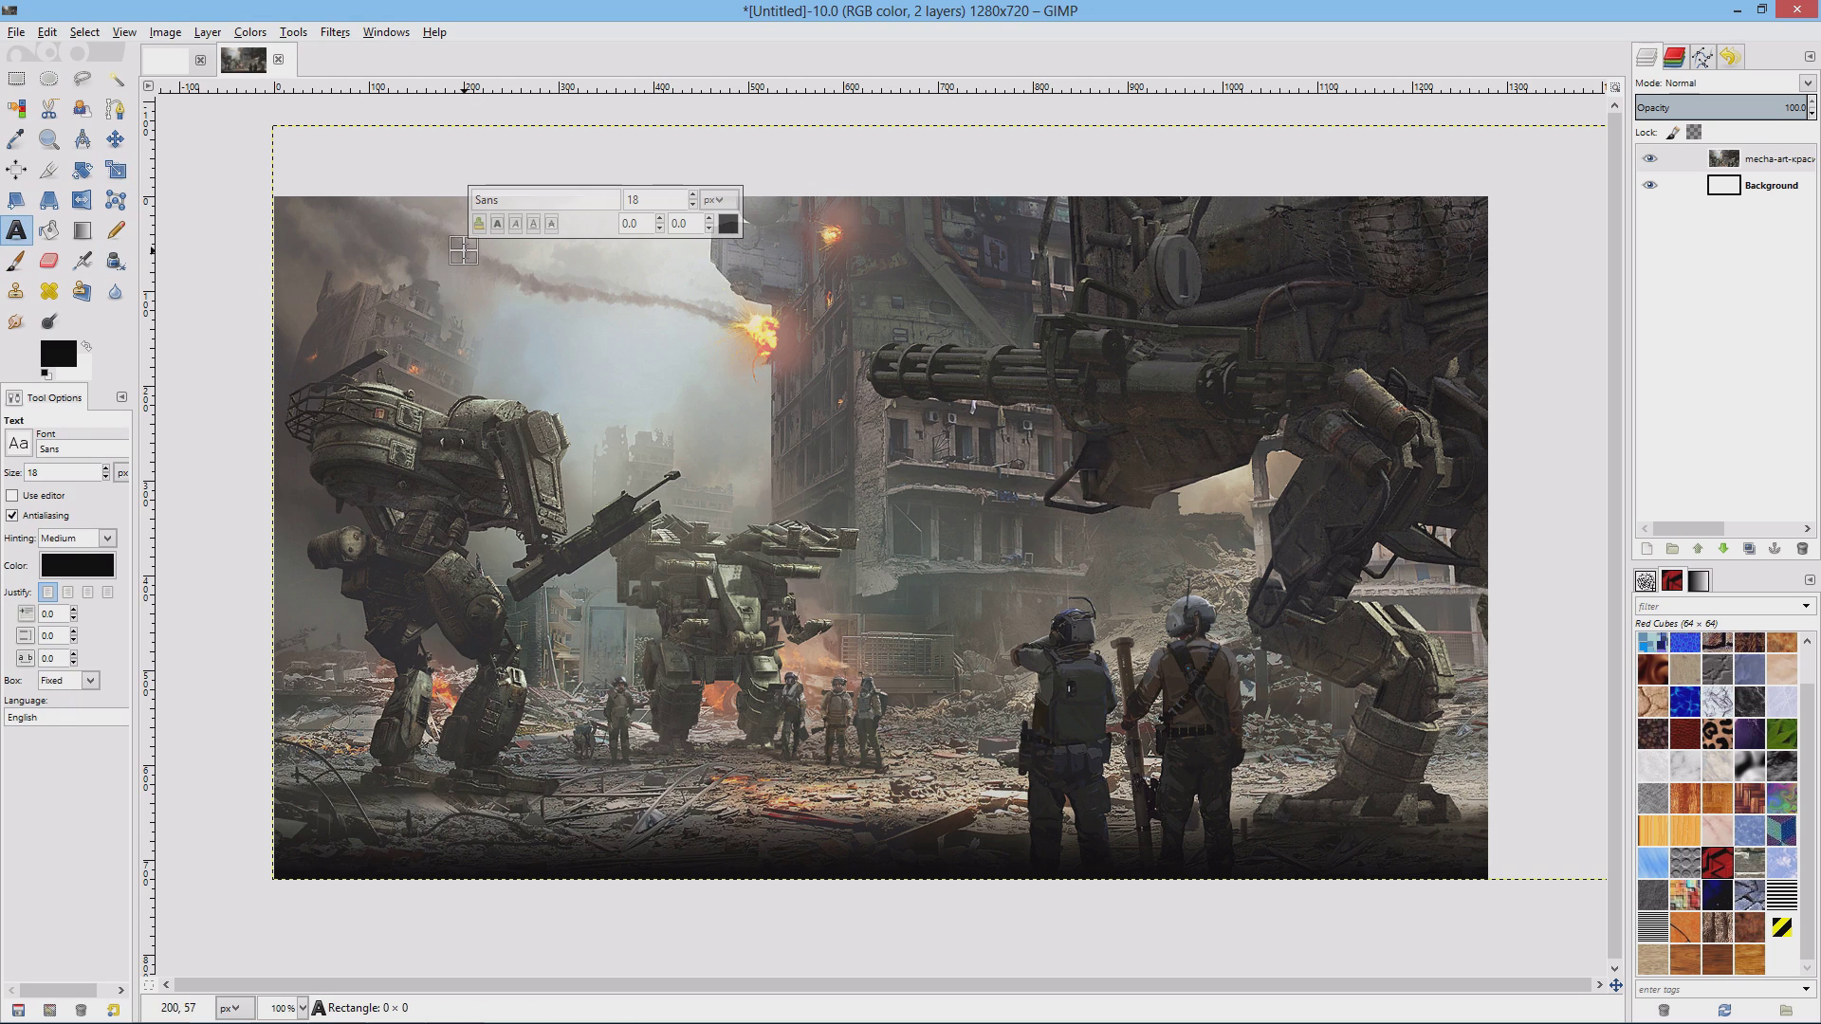
left_click_drag(595, 329, 1157, 464)
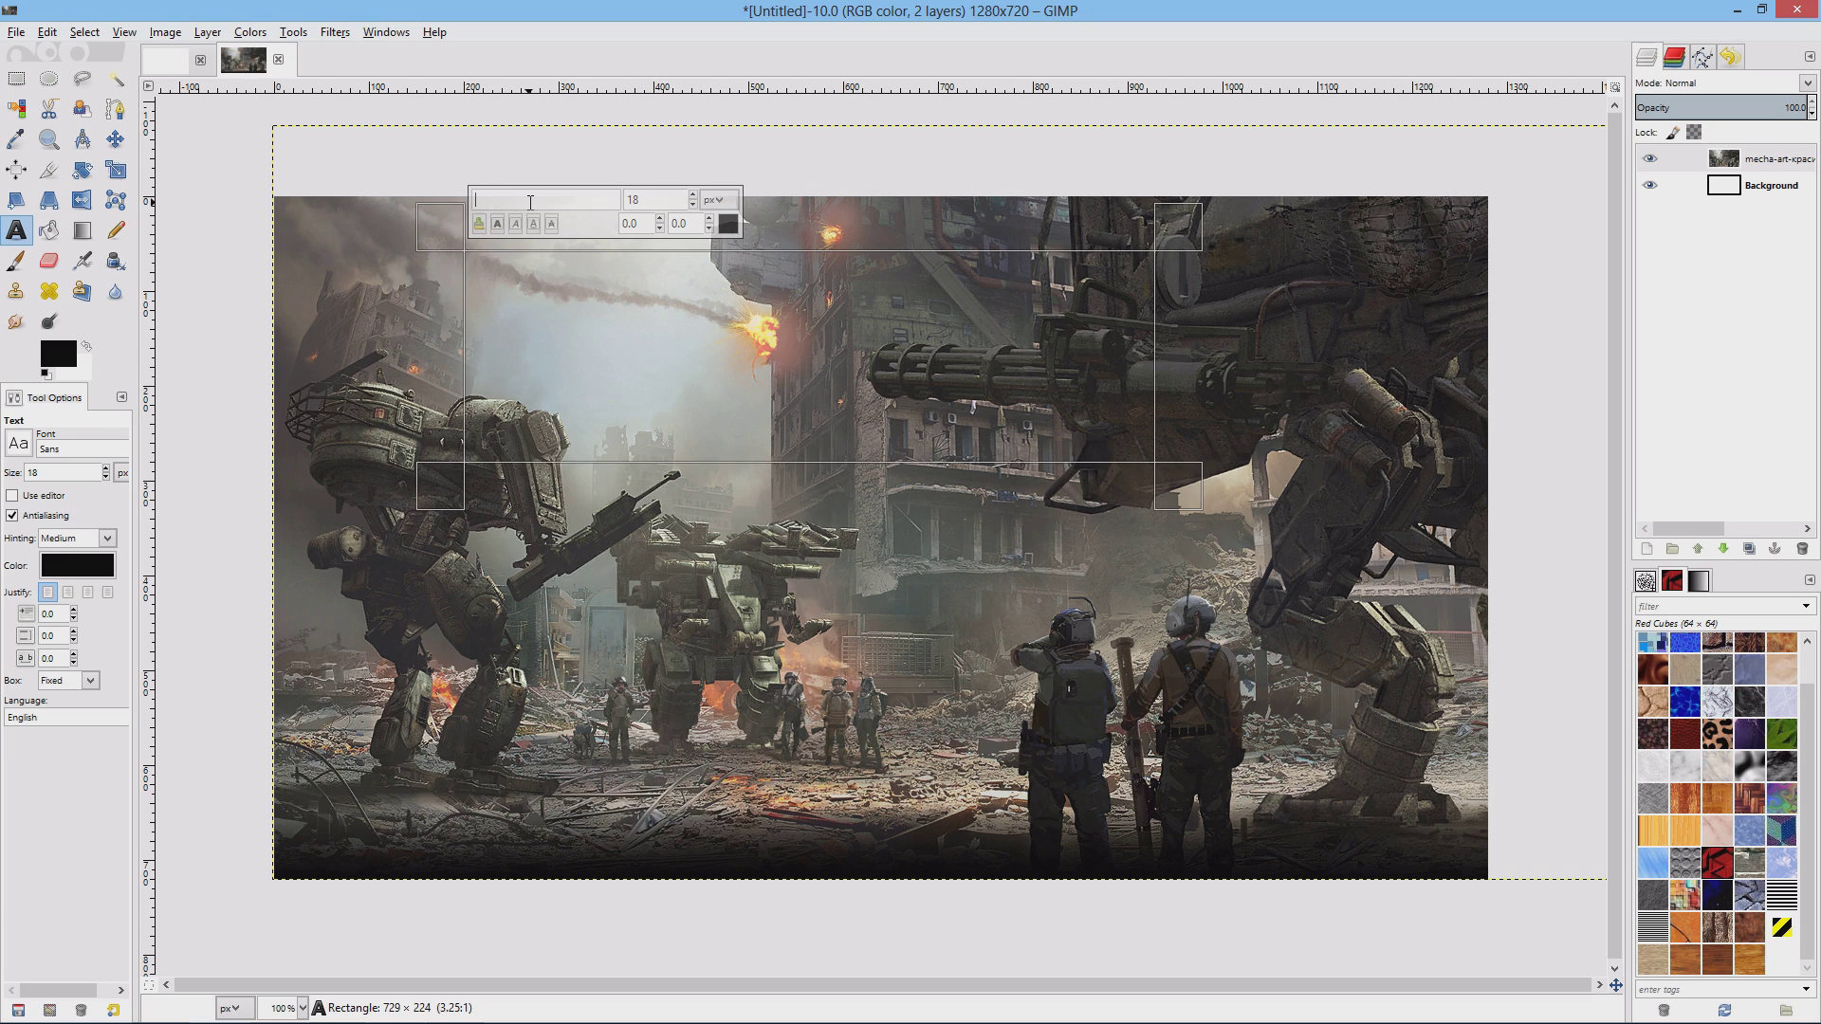
type("kr")
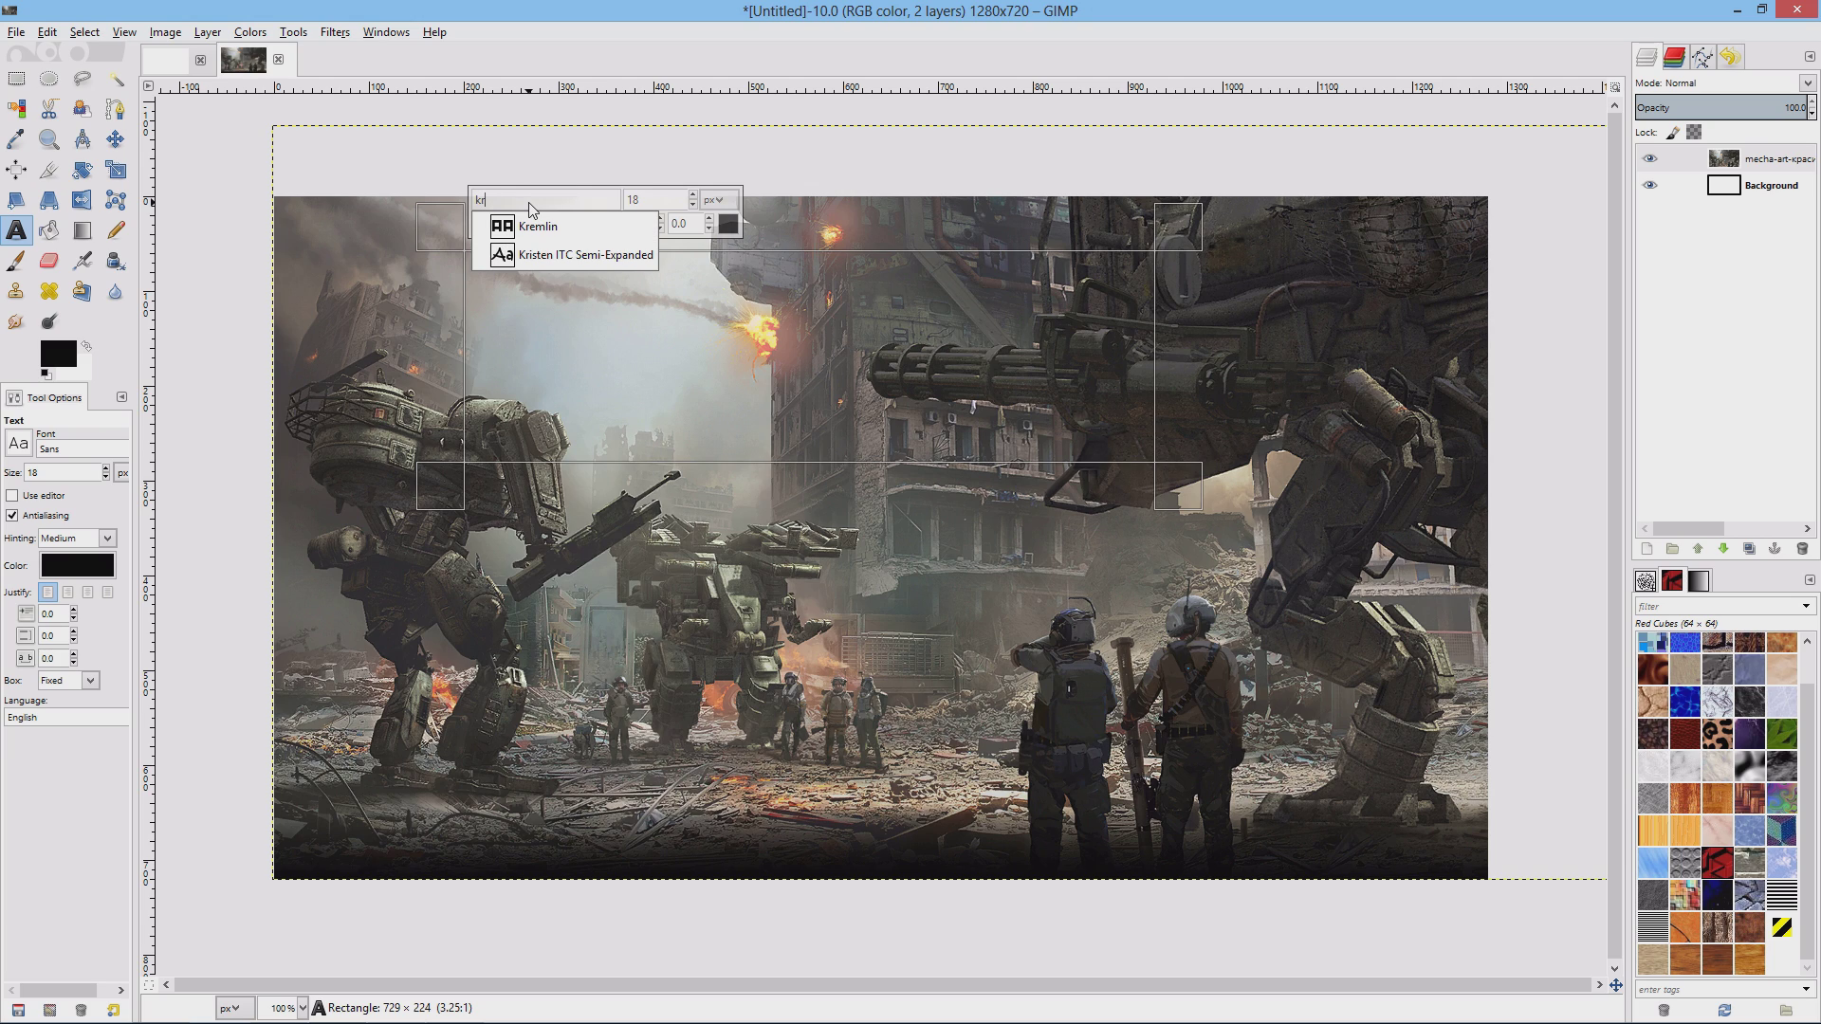
left_click(539, 227)
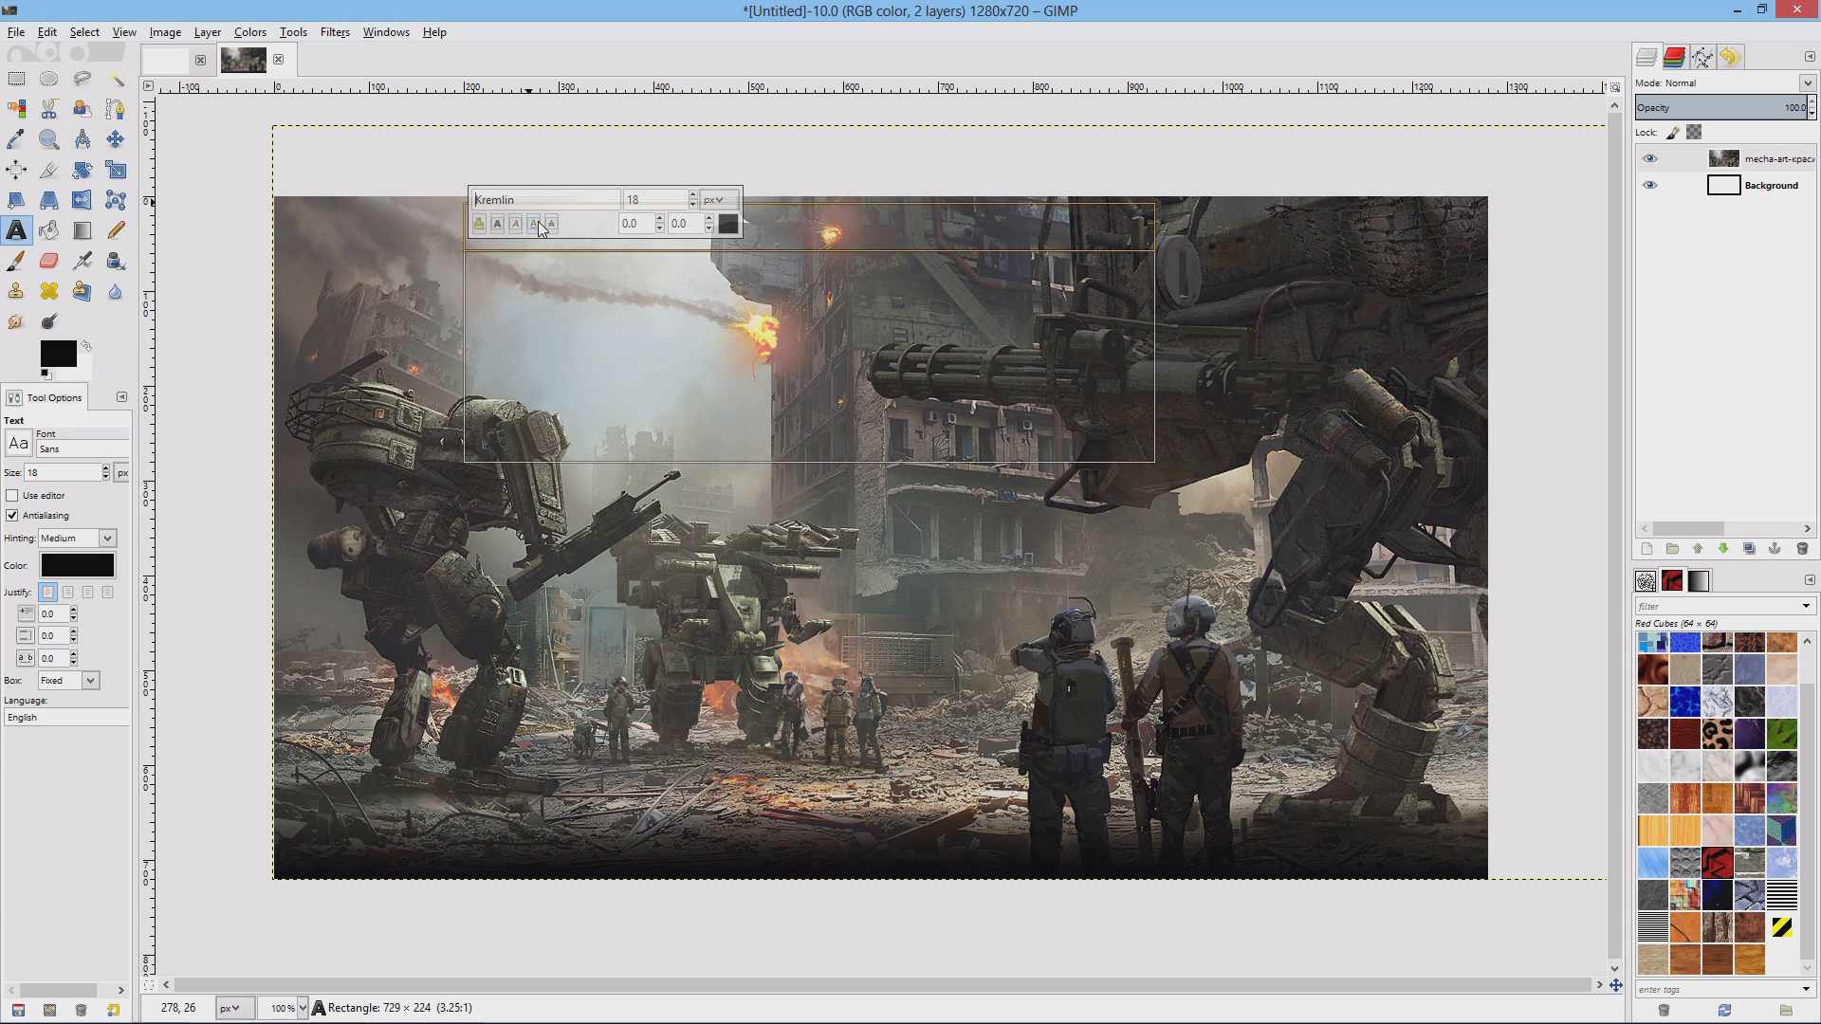
Step: Set the text colour to white, type the HAWKEN title and select it
left_click(728, 225)
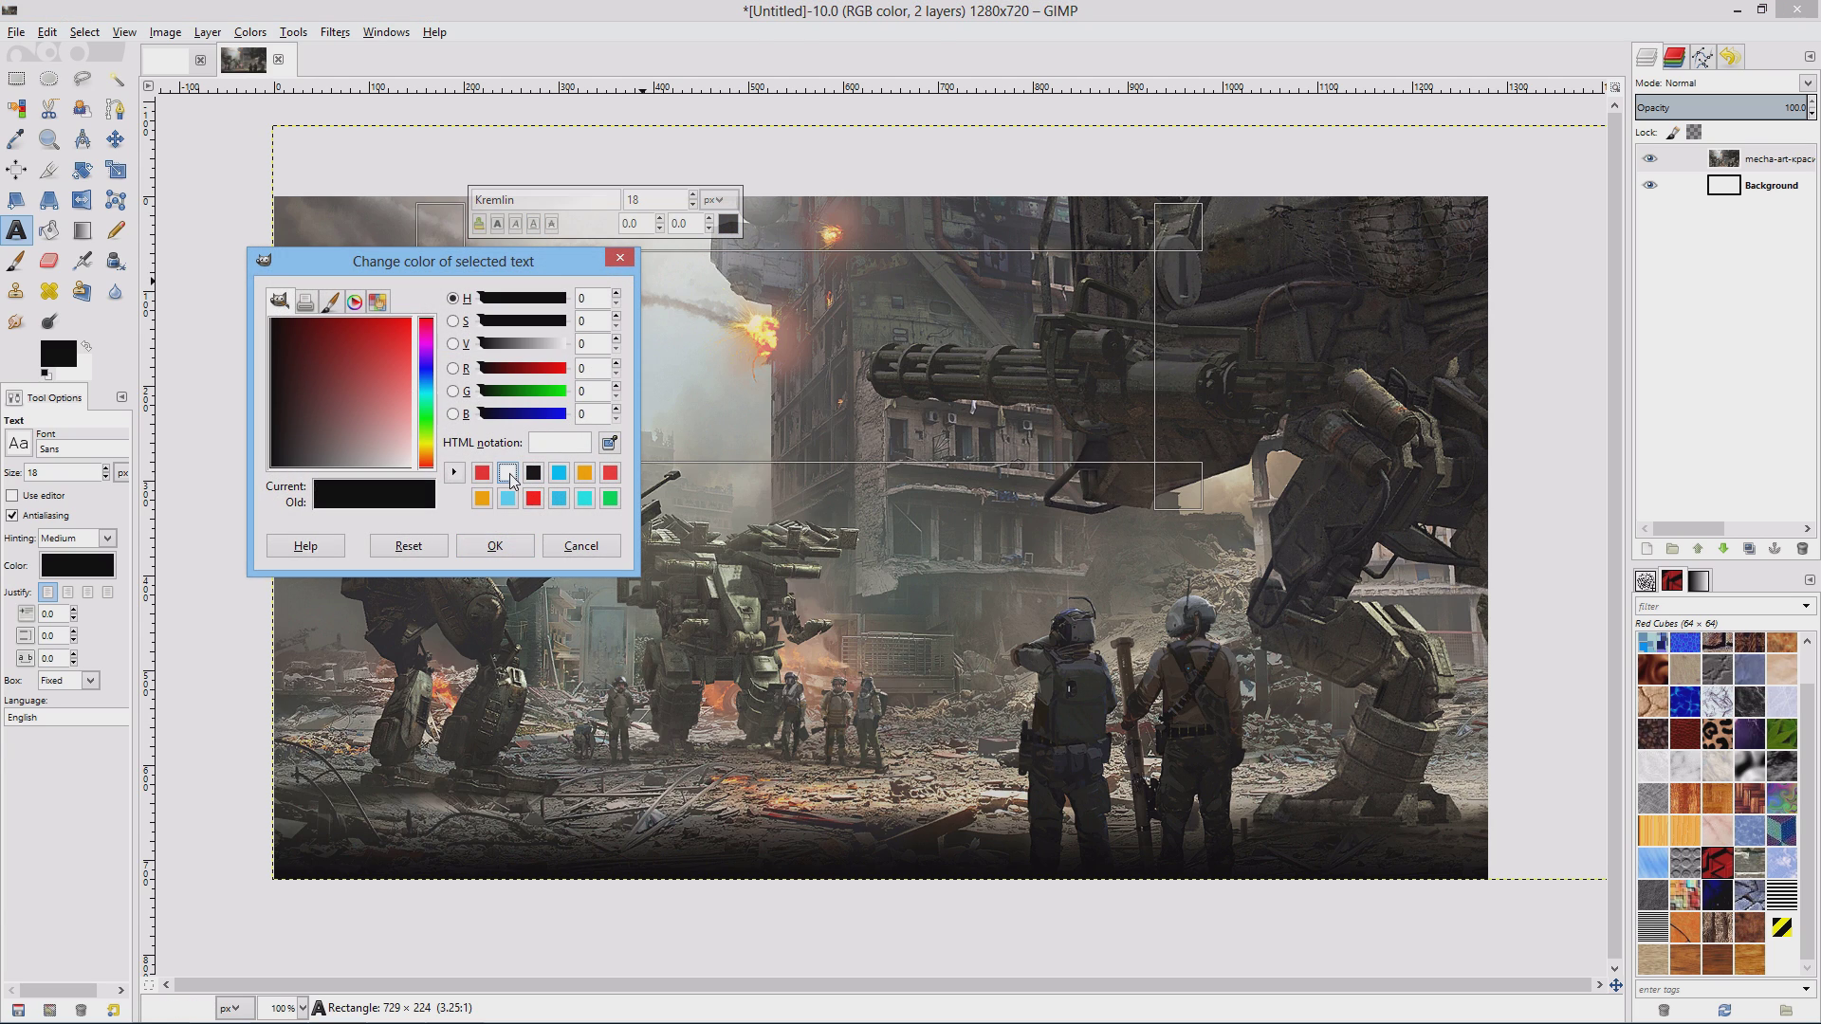
left_click(508, 473)
left_click(494, 546)
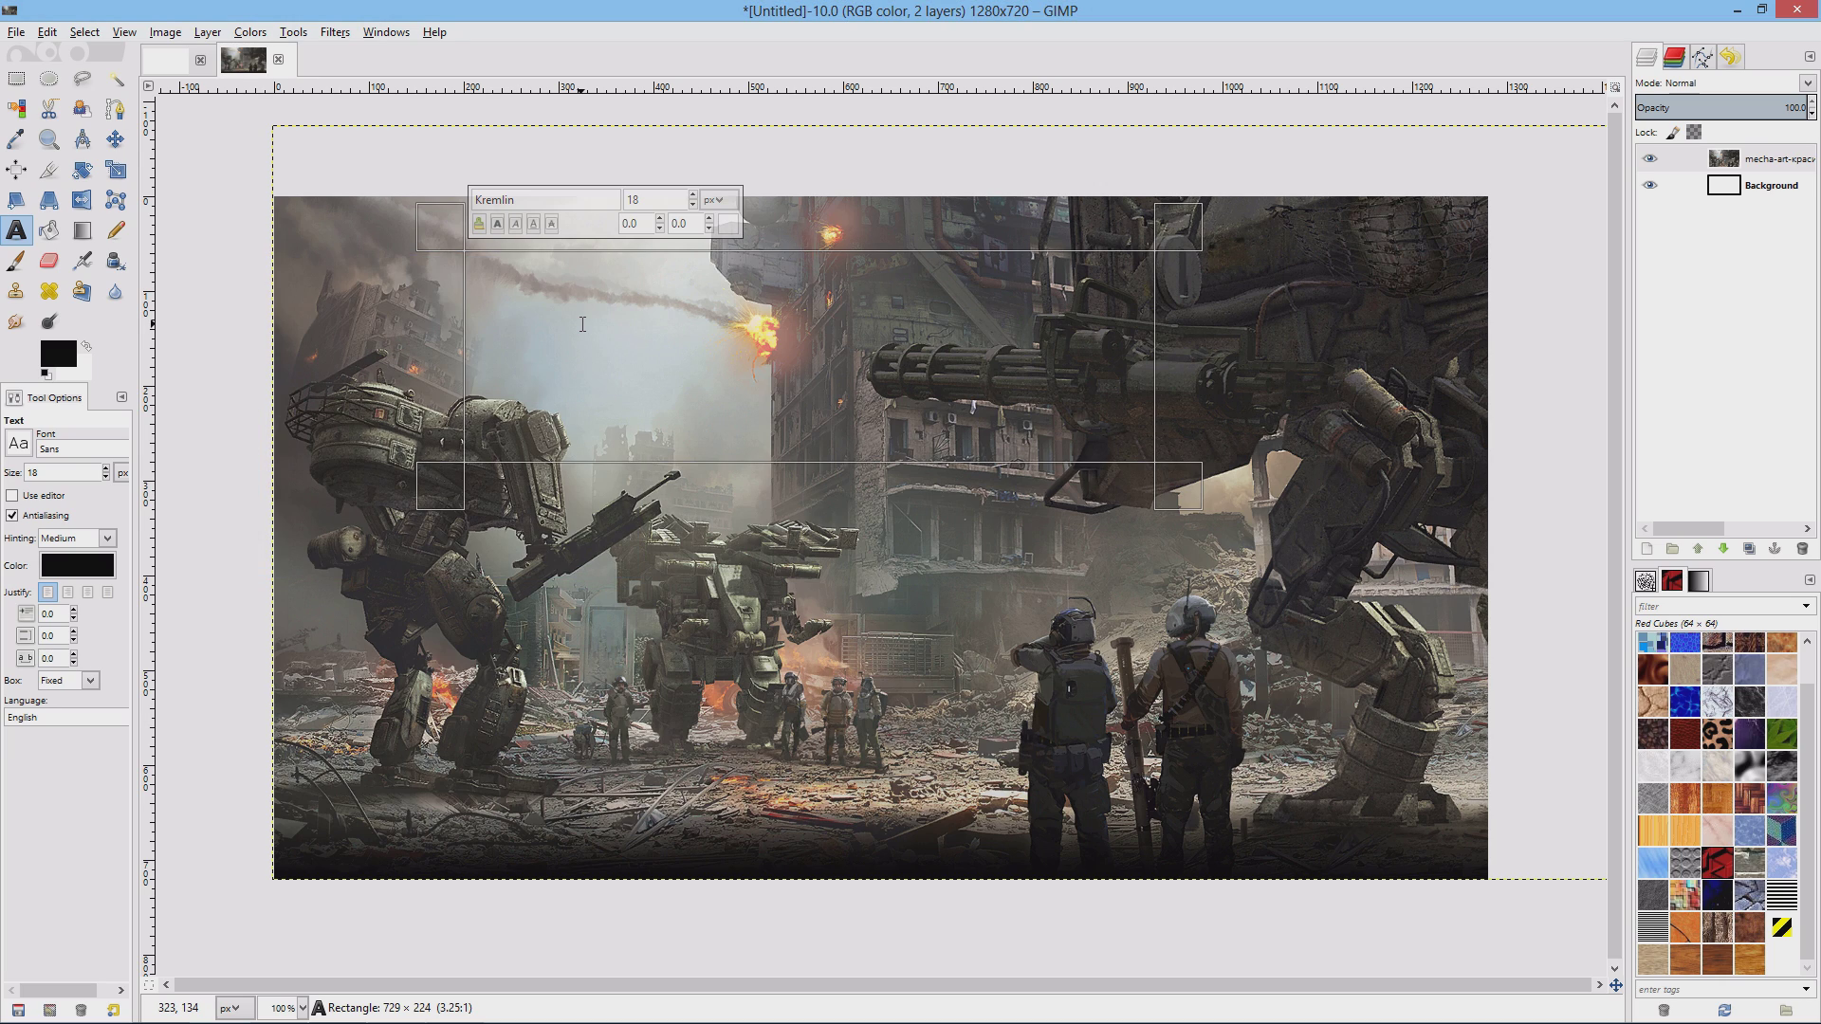
type("HAWKEN")
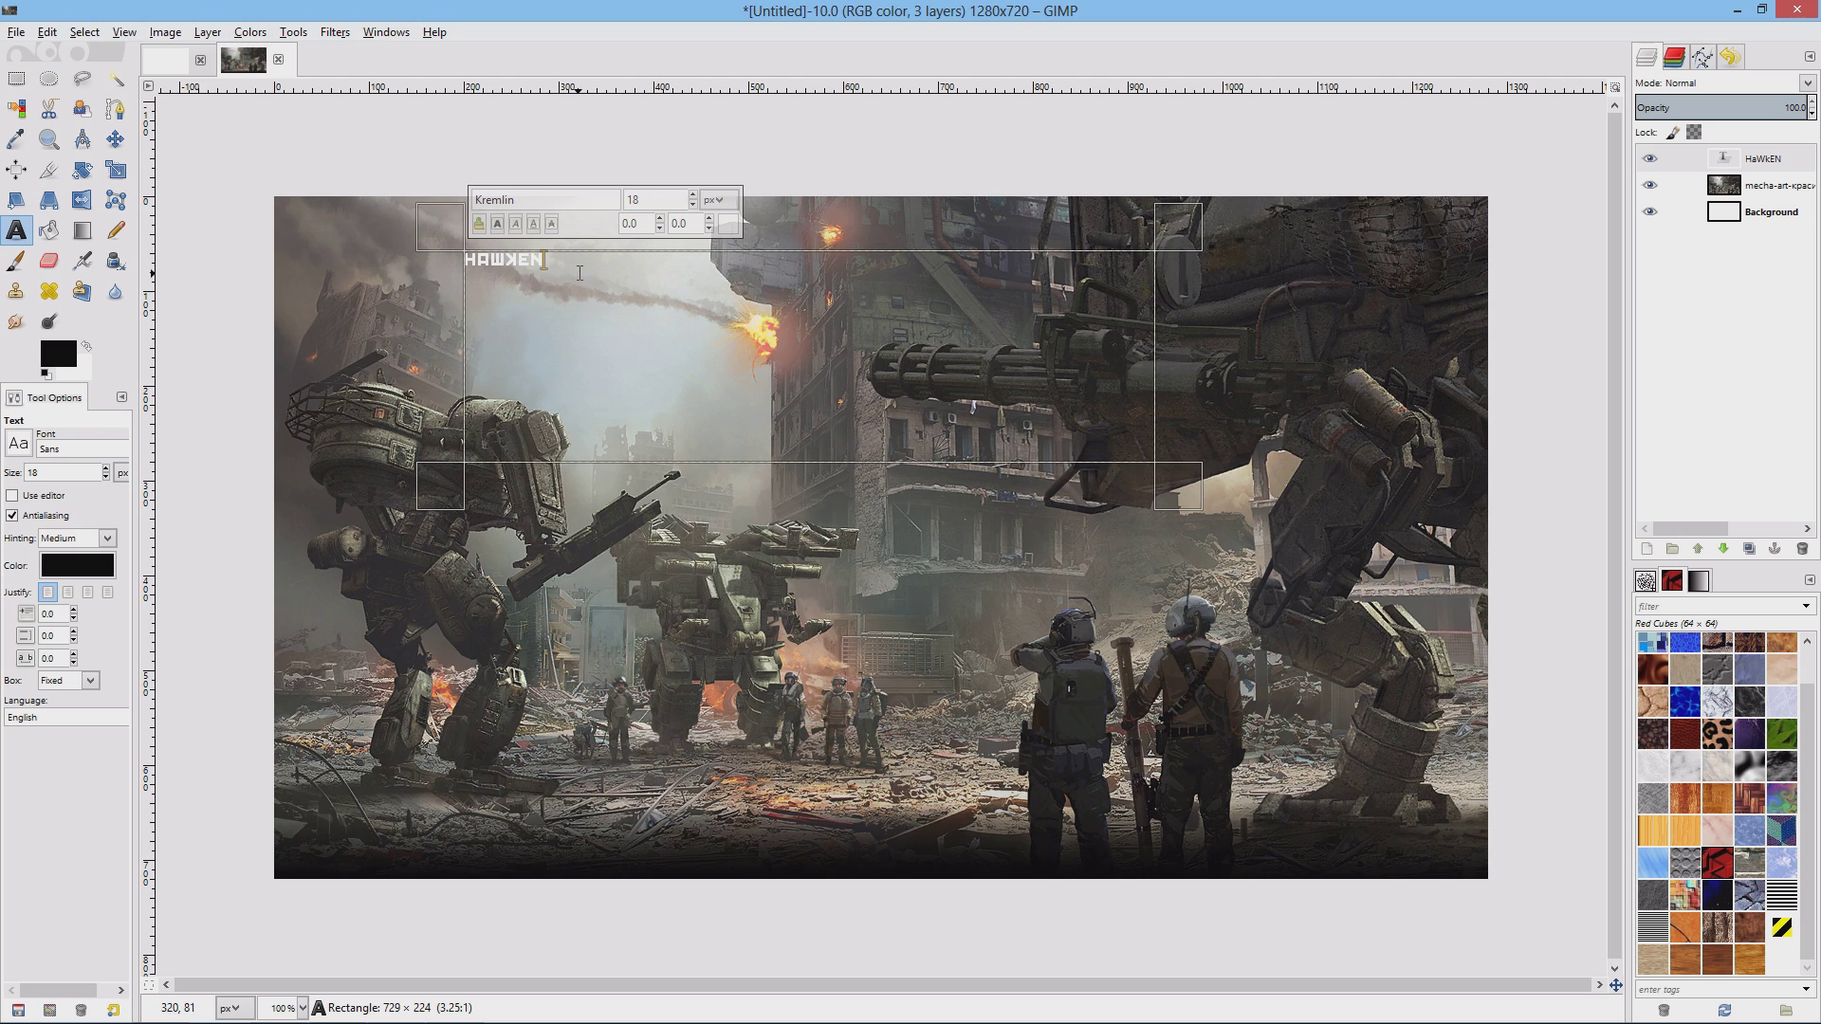
left_click_drag(579, 273, 437, 263)
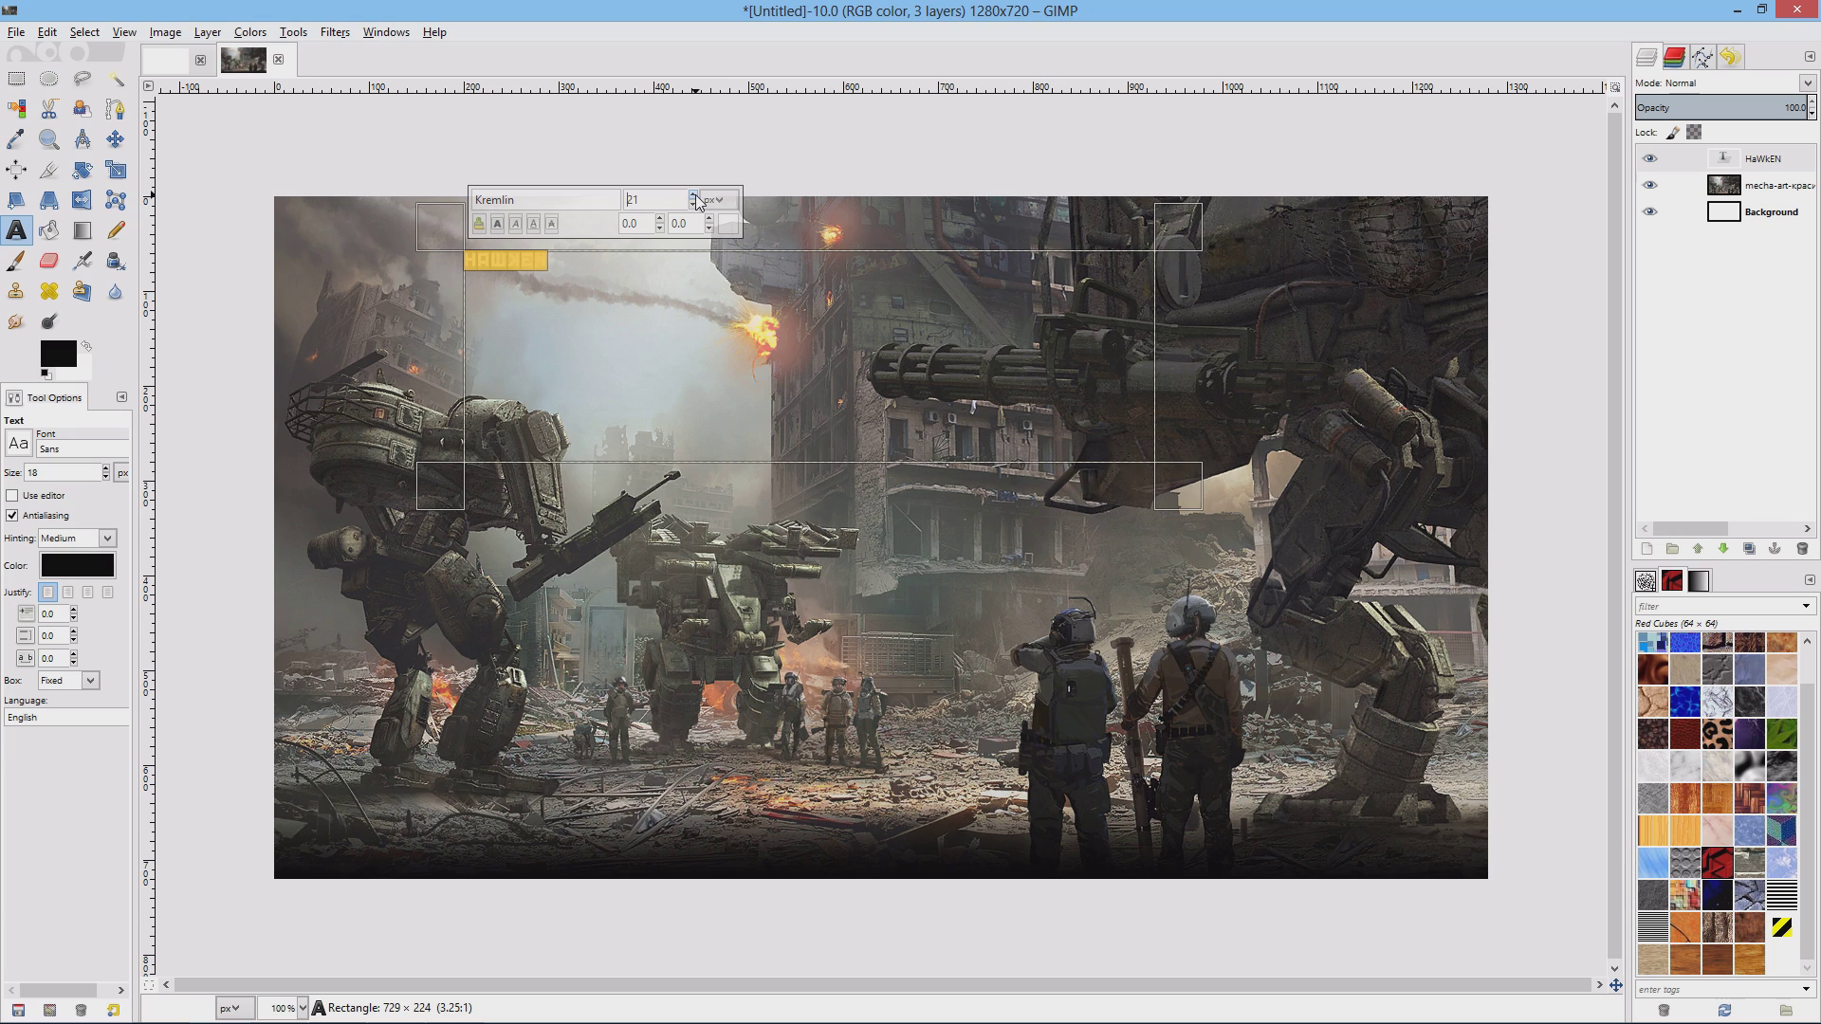